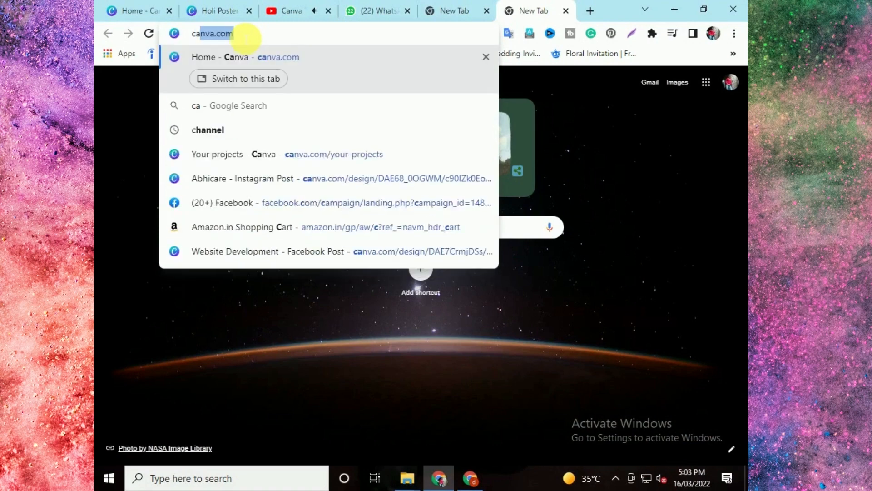
# Step: Go to canva.com and create a new blank Instagram Post design
pyautogui.press('Return')
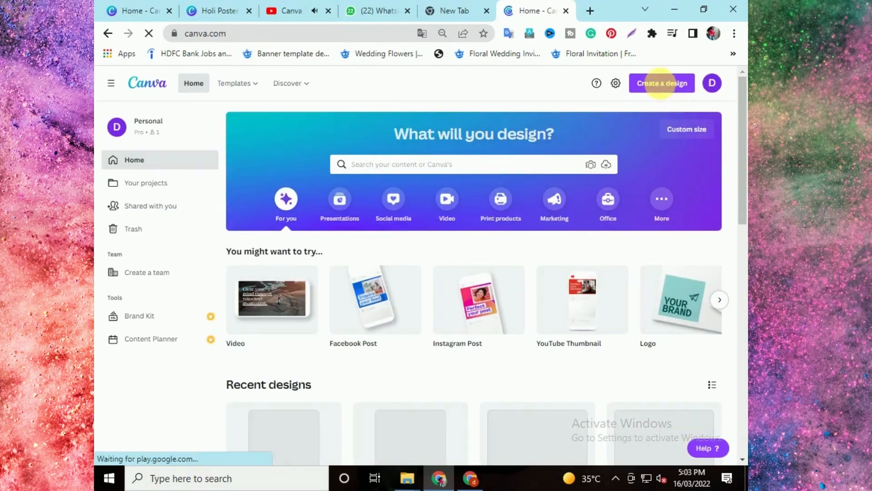
pyautogui.click(662, 84)
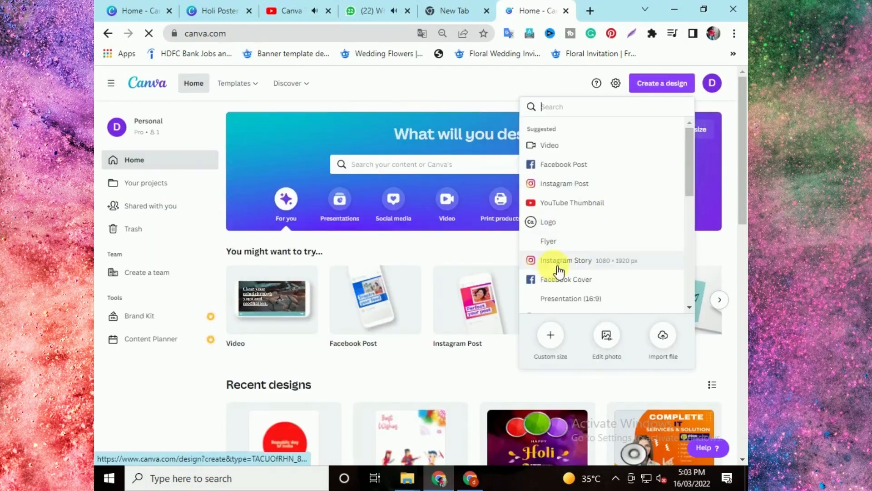
pyautogui.click(564, 184)
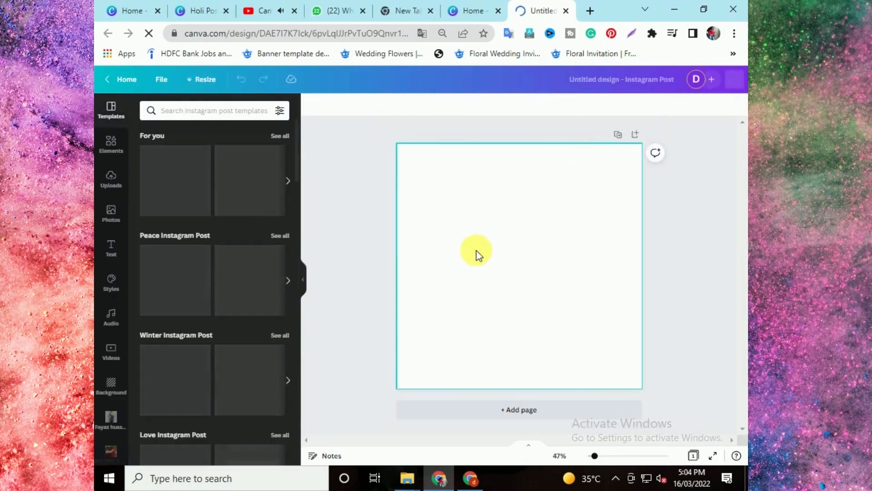
# Step: Search the Instagram post templates for "holi" and apply the navy "Happy Holi" template with colour splashes in its corners
pyautogui.click(210, 111)
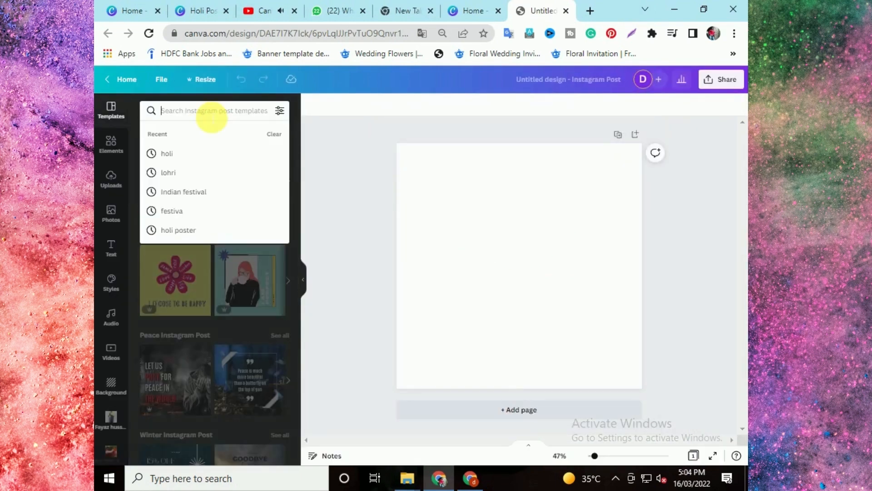
pyautogui.click(177, 154)
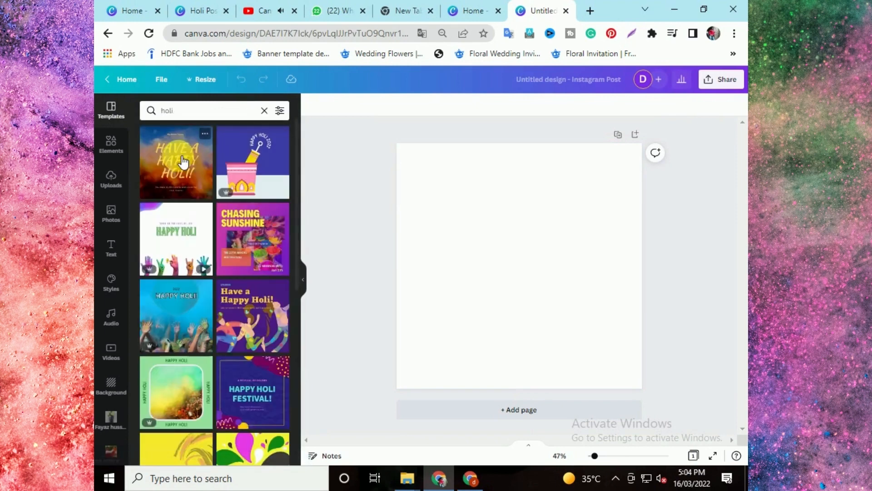
pyautogui.scroll(-7, 250, 173)
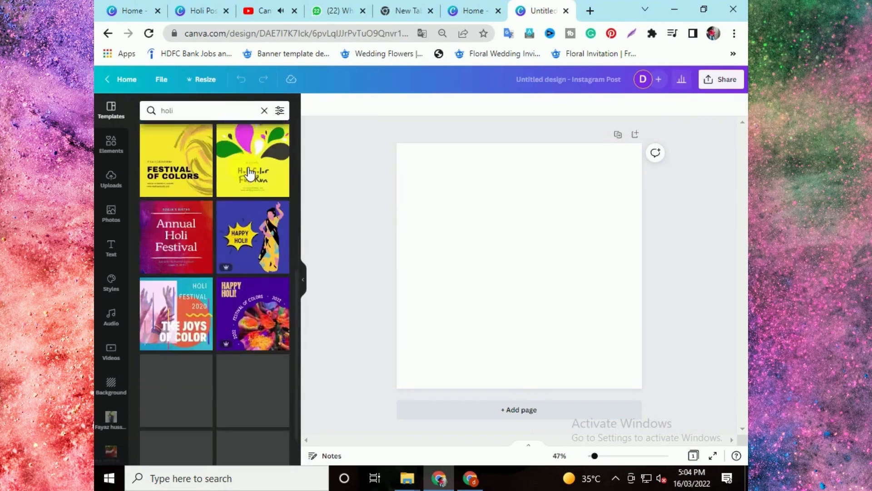
pyautogui.scroll(-10, 250, 173)
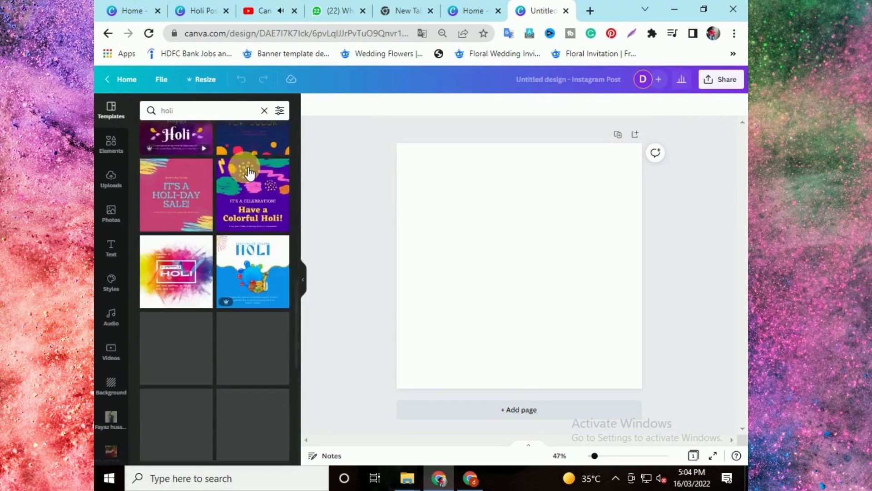
pyautogui.scroll(-10, 249, 173)
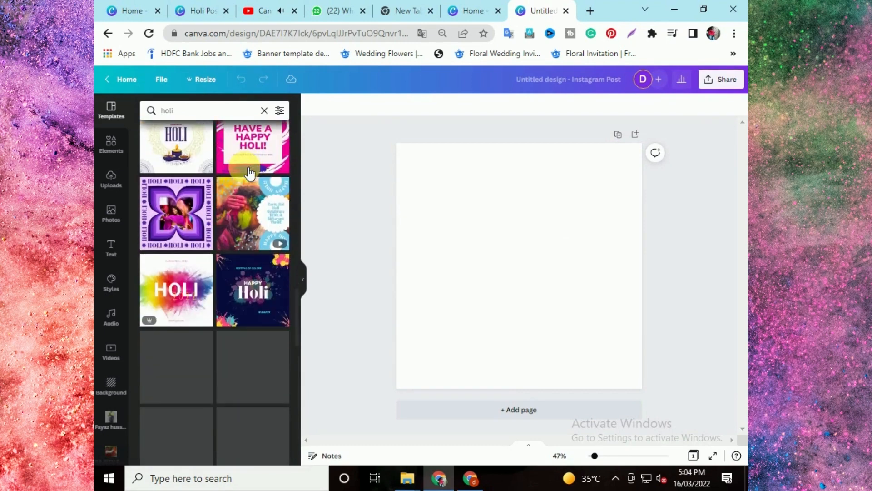
pyautogui.click(273, 300)
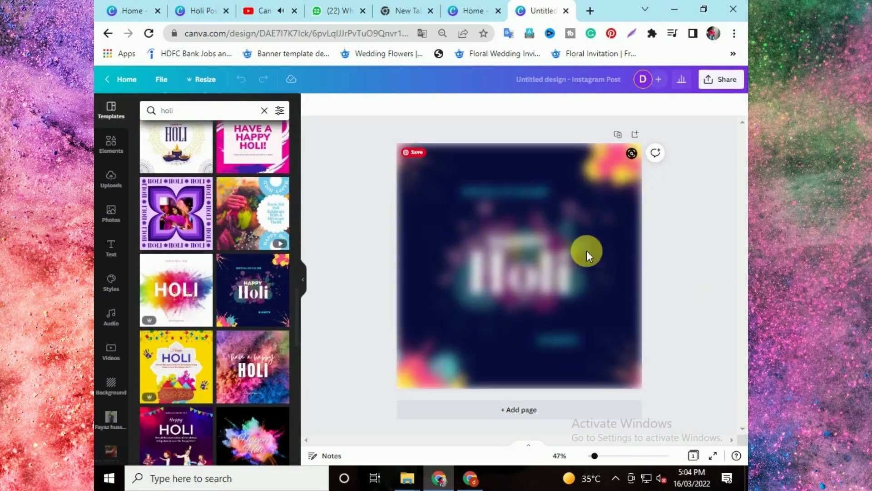
# Step: Delete the template's "Holi", "HAPPY", "FESTIVAL OF COLORS" and "18 MARCH" texts, keeping only the splash background
pyautogui.click(498, 268)
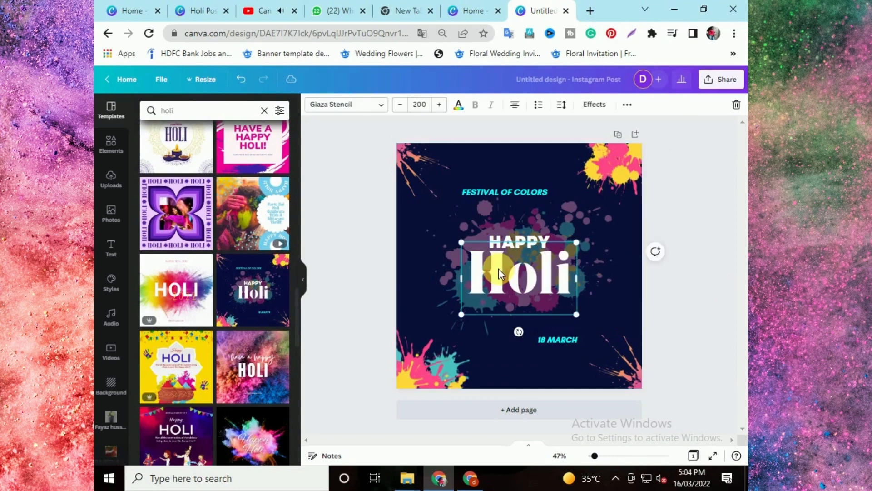
pyautogui.press('Delete')
pyautogui.click(513, 261)
pyautogui.press('Delete')
pyautogui.click(513, 200)
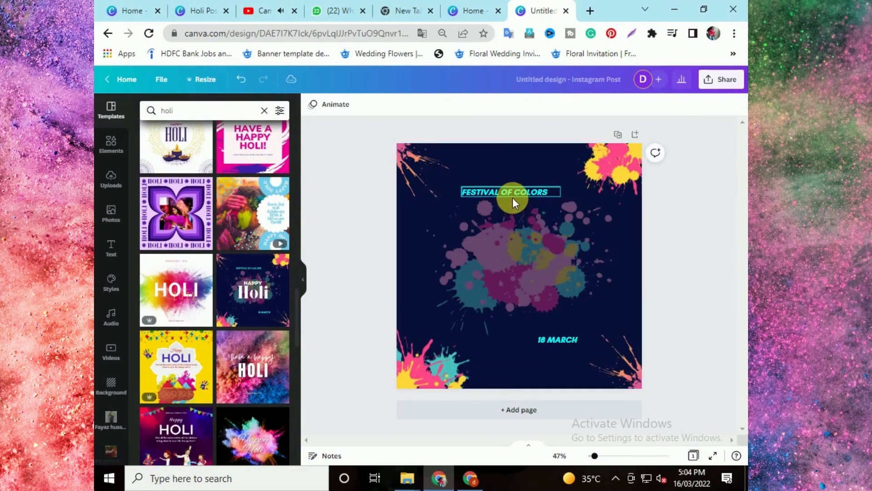
pyautogui.press('Delete')
pyautogui.click(551, 337)
pyautogui.press('Delete')
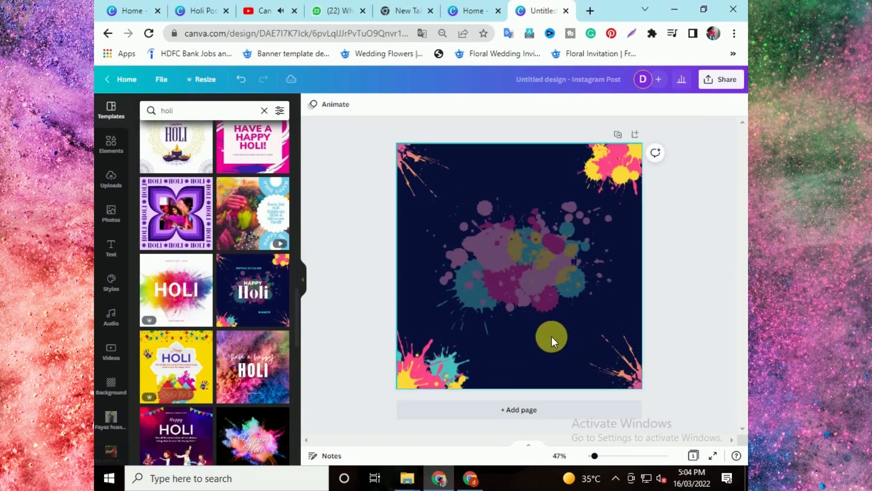
# Step: Search Google for "holika dahan vector file" in a new browser tab
pyautogui.click(590, 12)
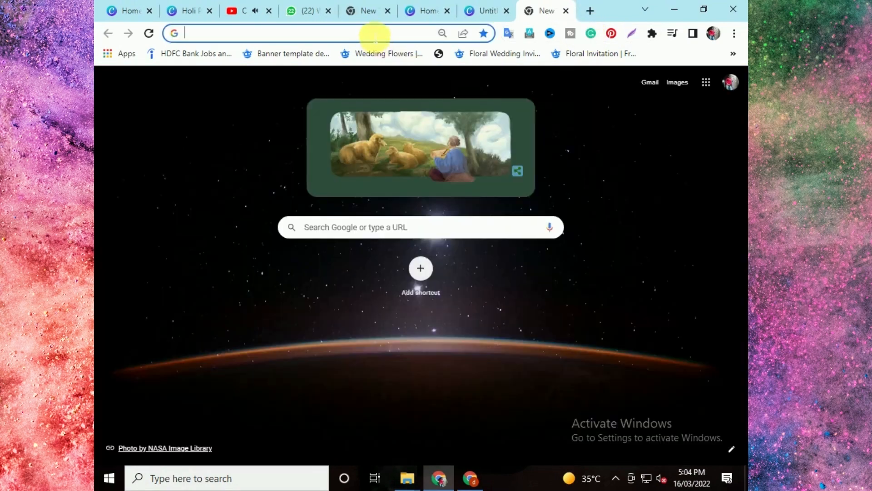
pyautogui.click(375, 34)
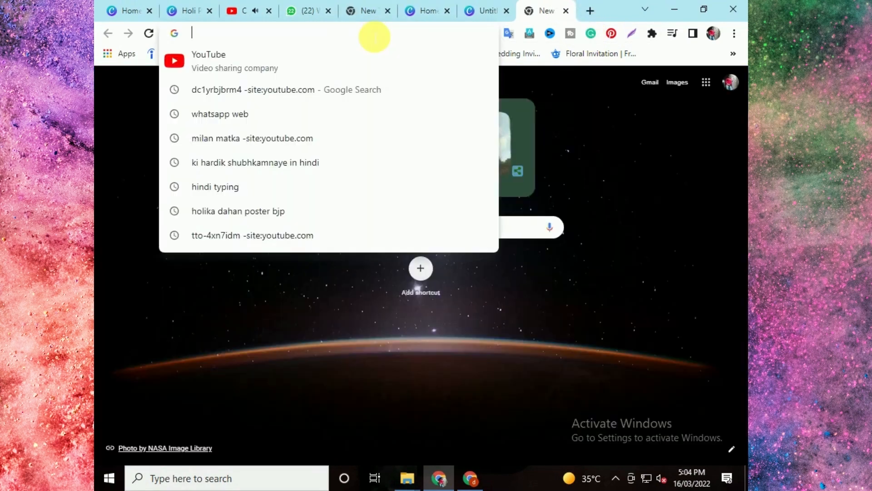
pyautogui.write('holika dahan POSTER bjp')
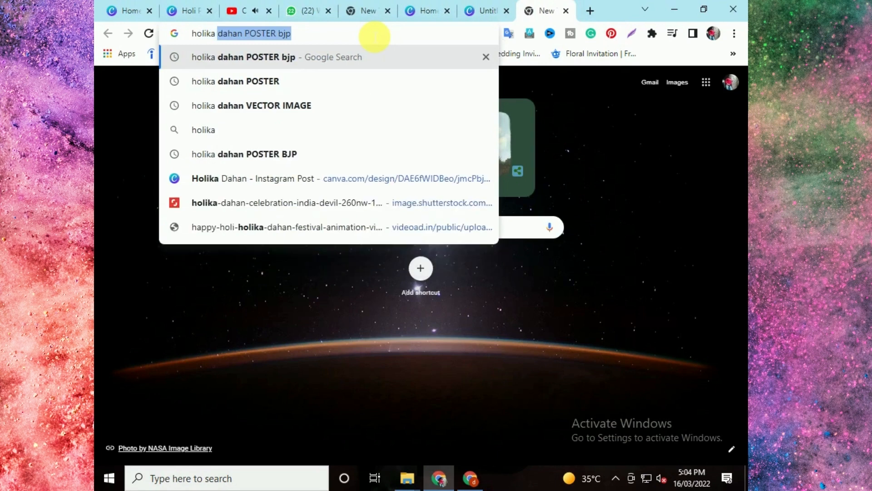
pyautogui.press('End')
pyautogui.press('BackSpace')
pyautogui.press('BackSpace')
pyautogui.press('BackSpace')
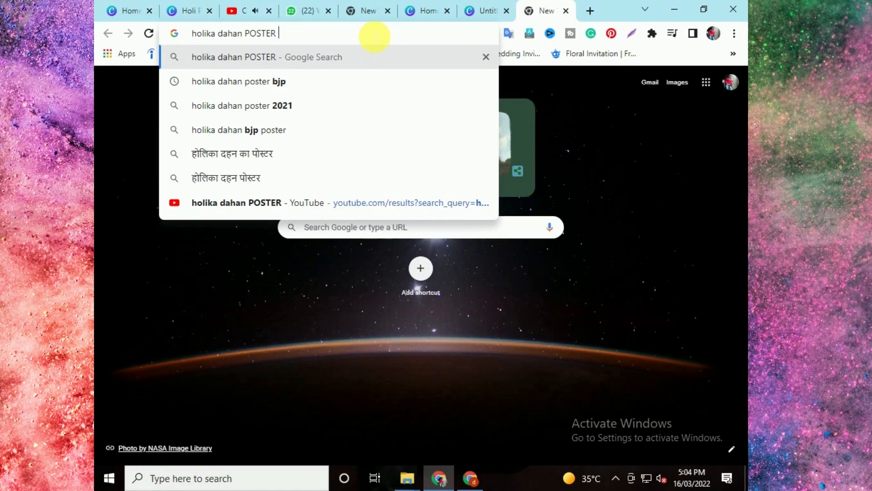
pyautogui.press('BackSpace')
pyautogui.press('BackSpace')
pyautogui.press('BackSpace')
pyautogui.press('BackSpace')
pyautogui.press('BackSpace')
pyautogui.press('BackSpace')
pyautogui.press('BackSpace')
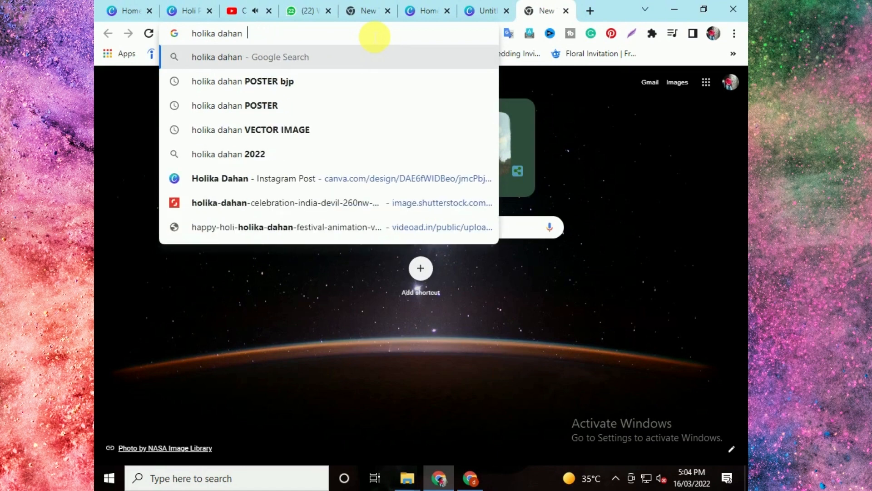
pyautogui.write('vector')
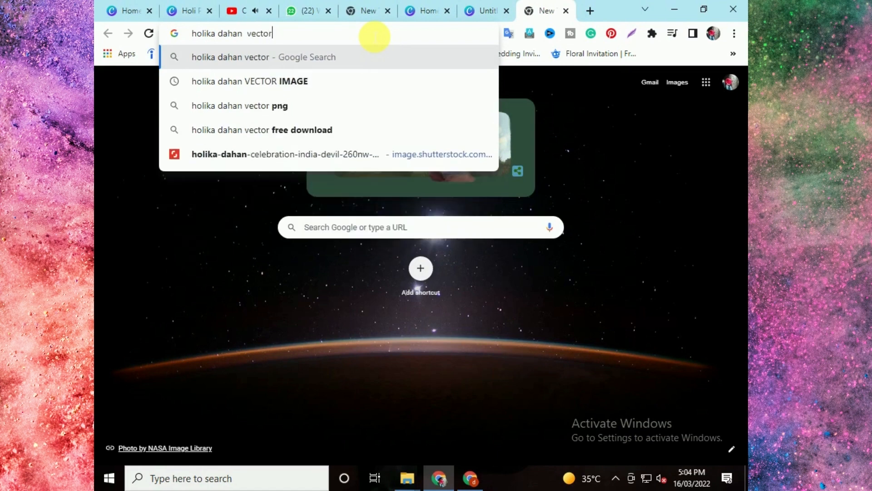
pyautogui.write(' fi')
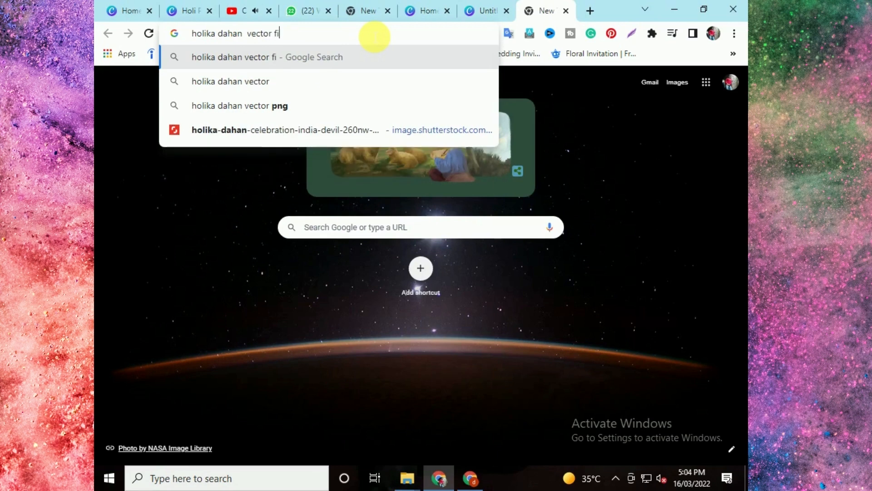
pyautogui.write('le')
pyautogui.press('Return')
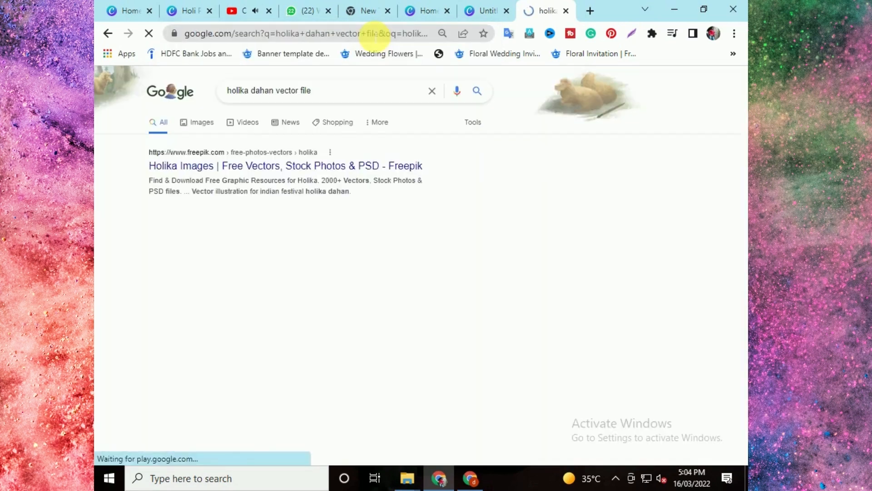
# Step: Switch to image results and change the search query to "holika dahan vector image"
pyautogui.click(196, 122)
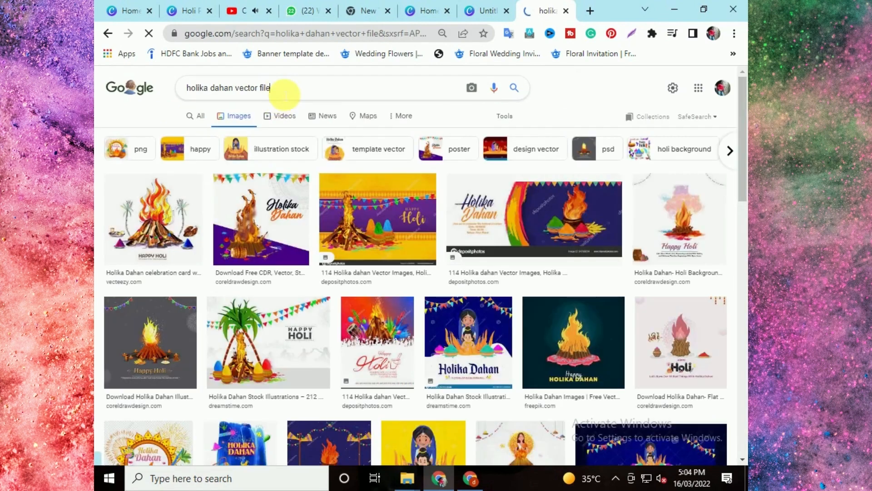
pyautogui.click(284, 93)
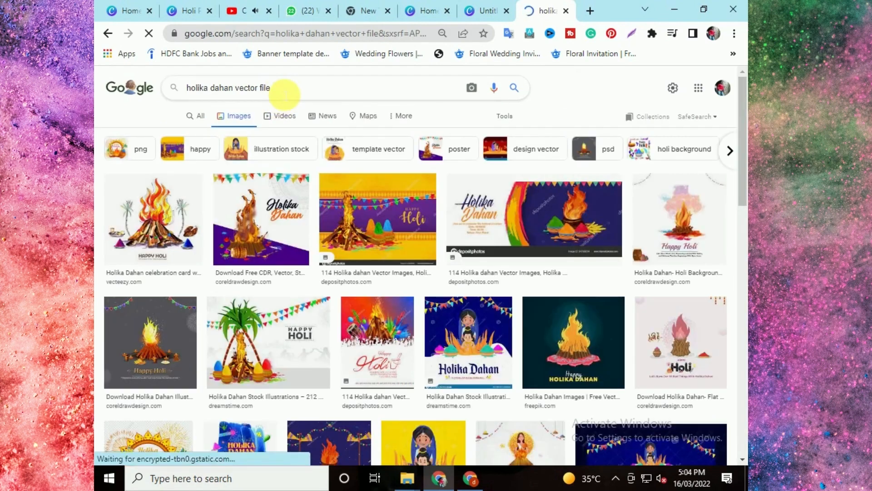
pyautogui.press('BackSpace')
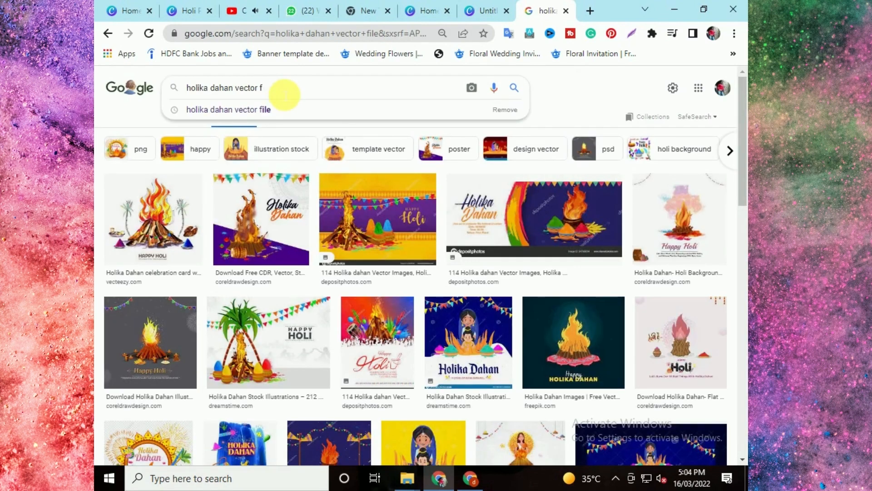
pyautogui.write('ima')
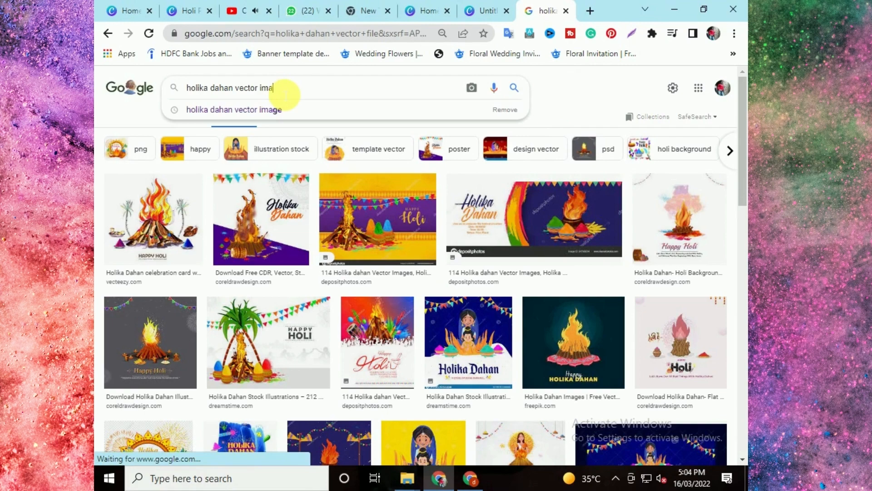
pyautogui.write('ge')
pyautogui.press('Return')
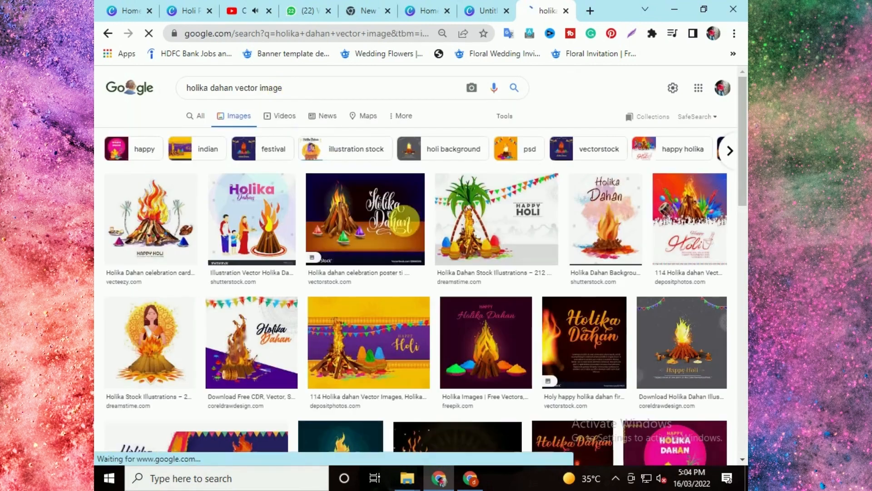
# Step: Follow related images from the yellow Holika Dahan result to preview the Shutterstock illustration with woman and child in flames on dark blue
pyautogui.scroll(-4, 424, 234)
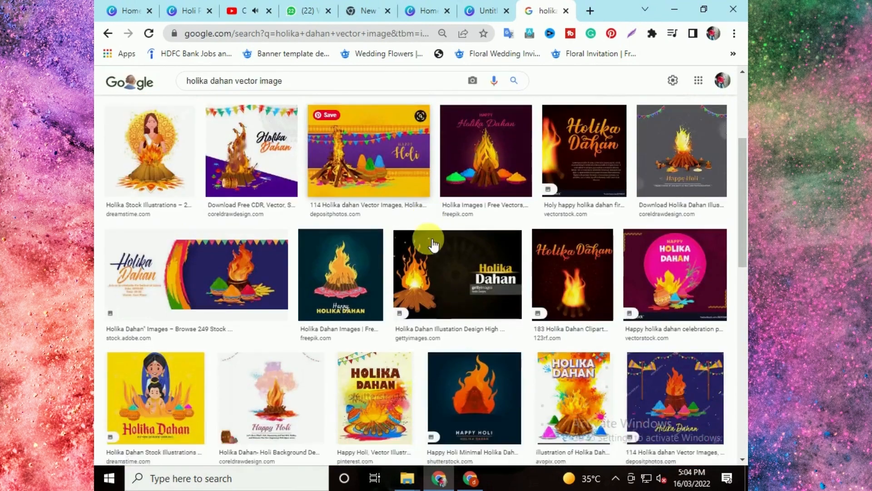
pyautogui.scroll(-4, 433, 244)
pyautogui.click(188, 200)
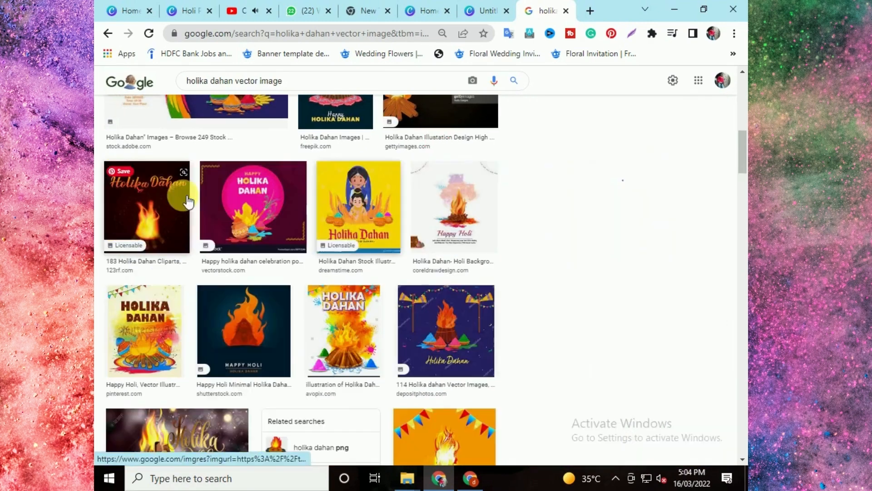
pyautogui.click(359, 207)
pyautogui.scroll(-5, 611, 222)
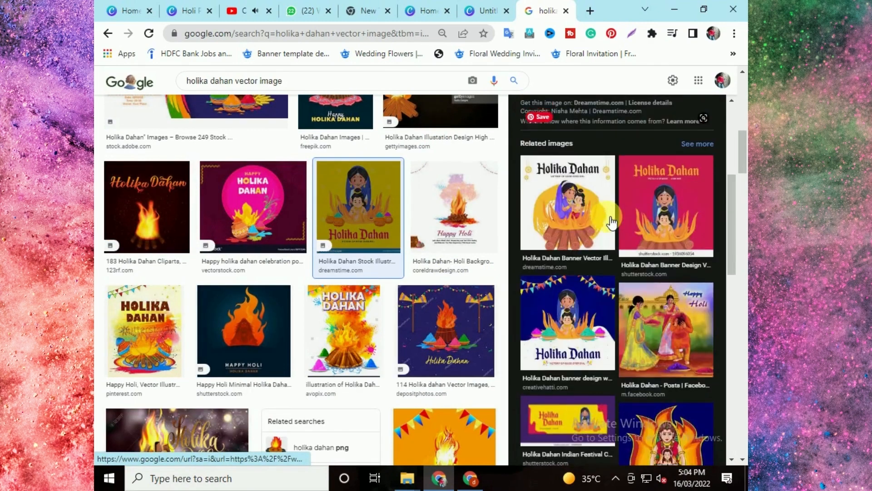
pyautogui.click(578, 318)
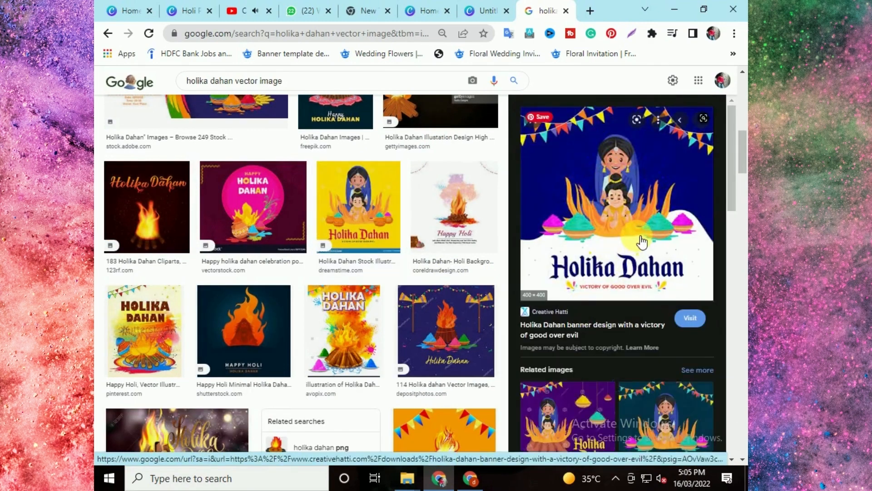
pyautogui.scroll(-6, 643, 242)
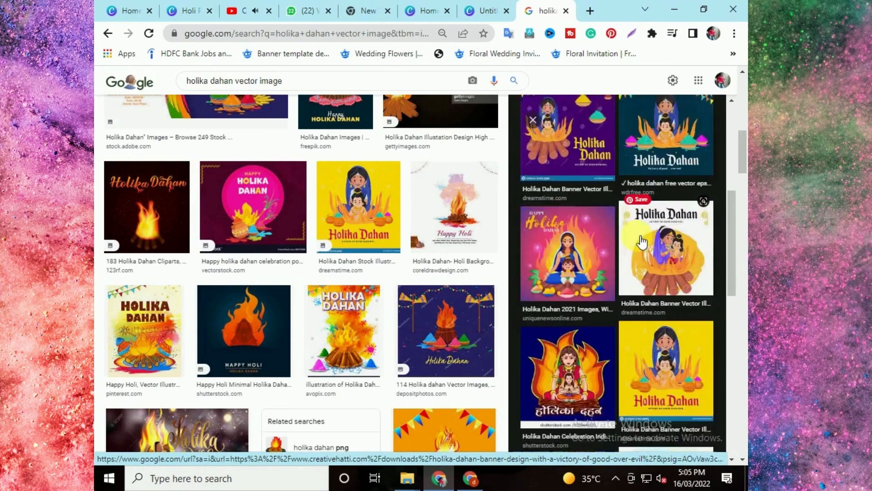
pyautogui.click(570, 319)
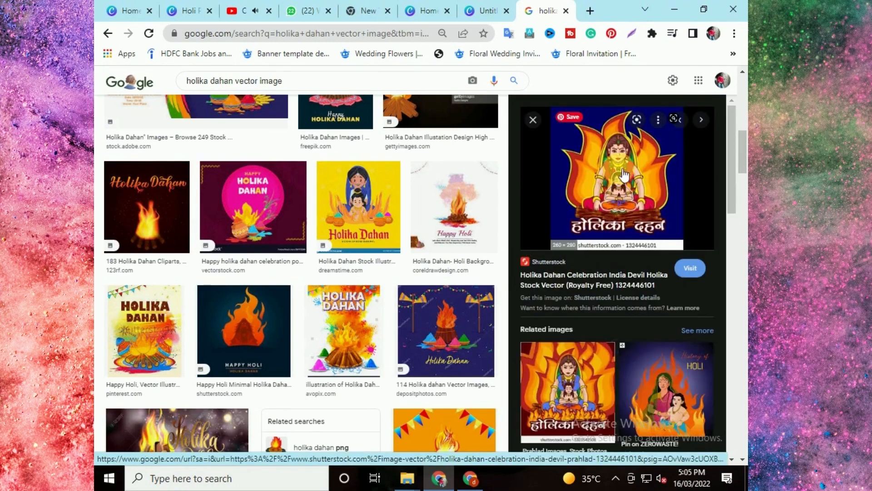
# Step: Open the previewed Shutterstock Holika Dahan illustration as a standalone image in a new tab and switch to it
pyautogui.rightClick(627, 175)
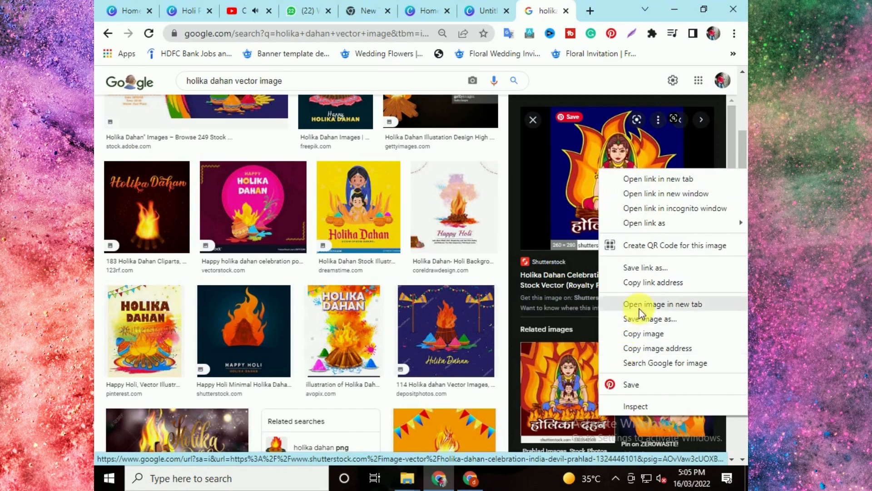
pyautogui.click(661, 305)
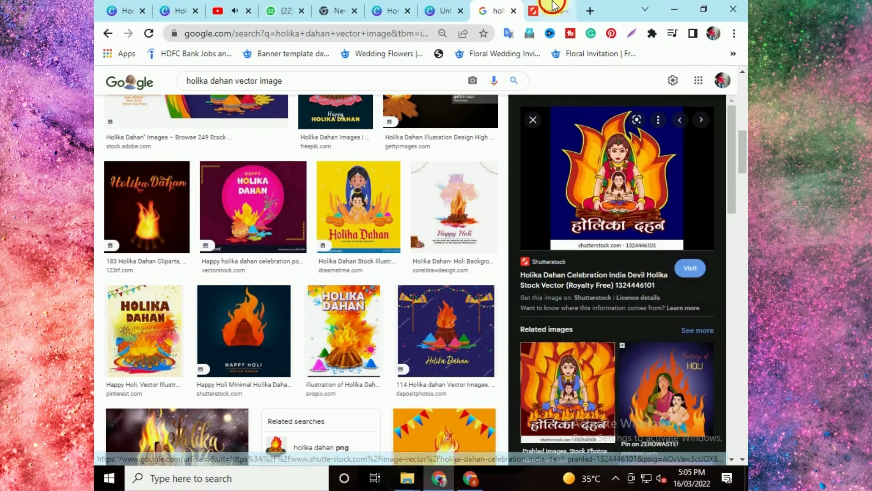
pyautogui.hotkey('ctrl', 'Tab')
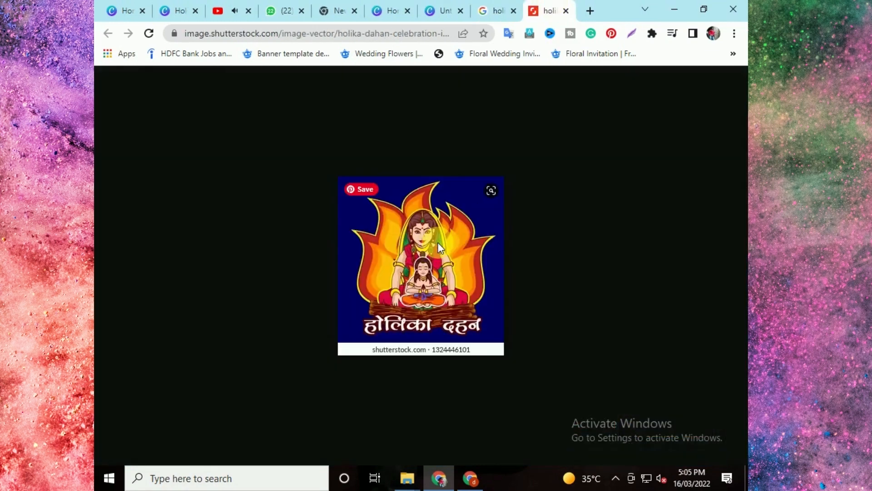
pyautogui.rightClick(440, 268)
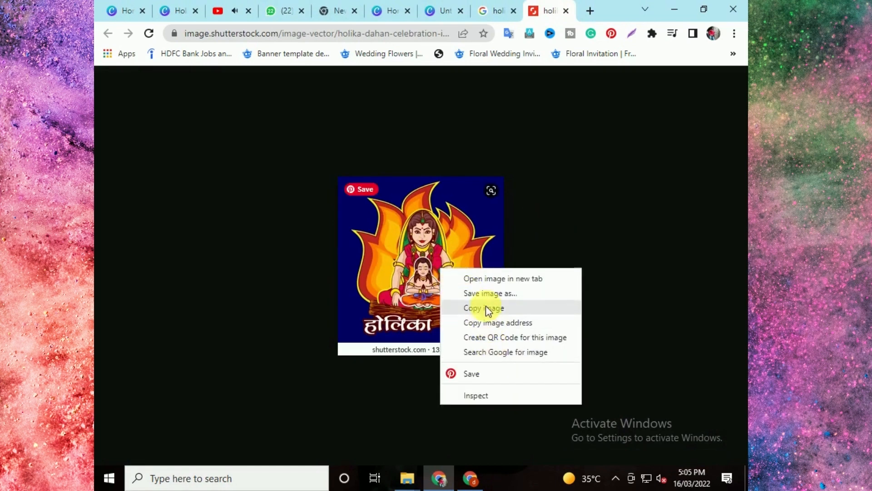
pyautogui.click(487, 293)
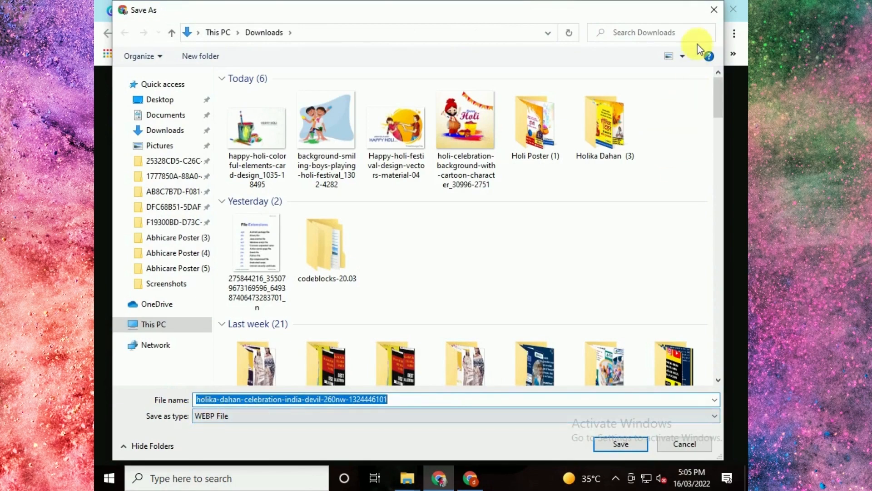
pyautogui.click(712, 18)
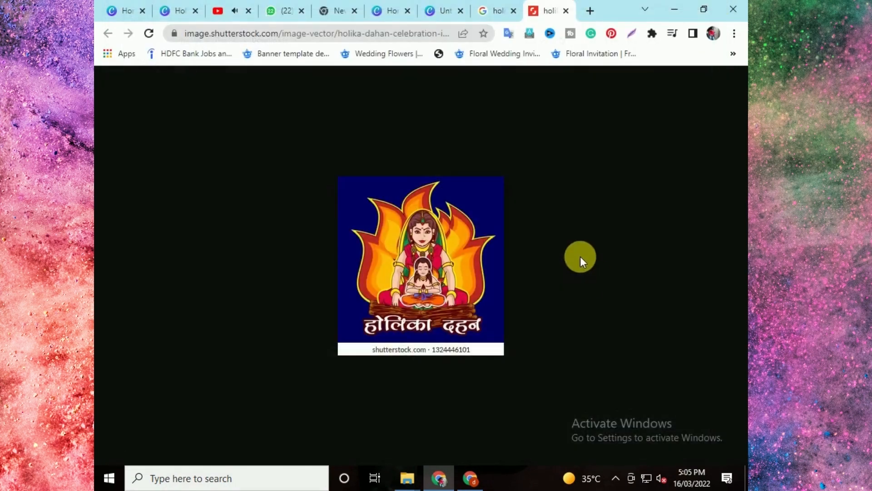
# Step: Capture the Holika Dahan illustration with the Snipping Tool, excluding the white Shutterstock strip beneath it
pyautogui.click(225, 466)
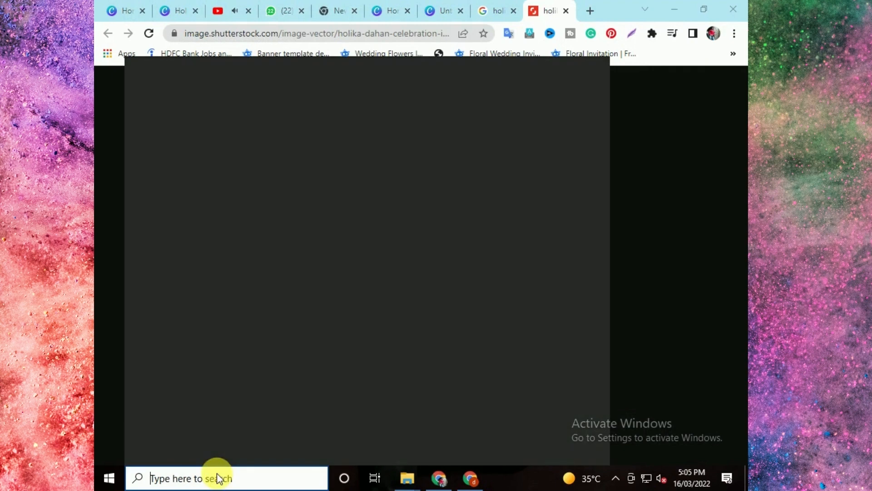
pyautogui.click(189, 304)
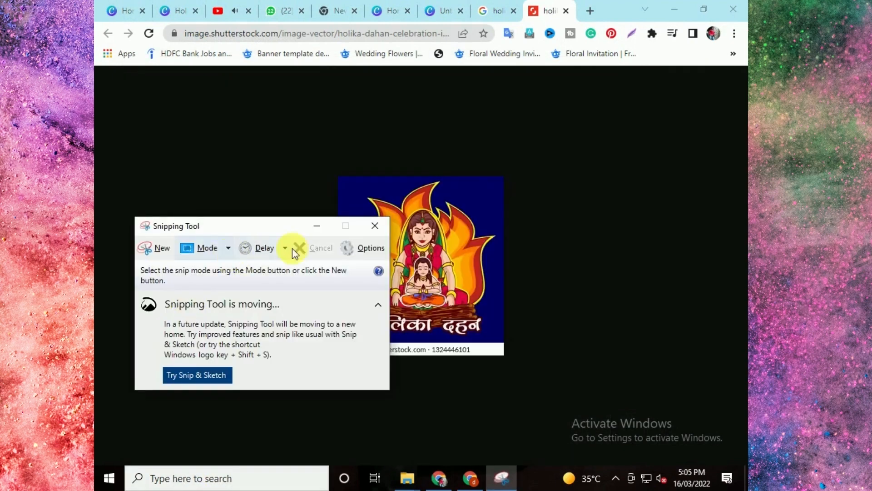
pyautogui.click(162, 249)
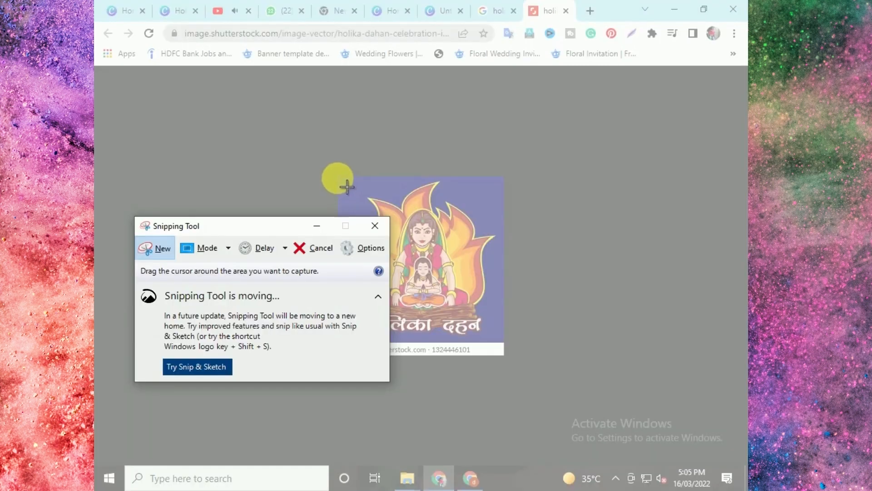
pyautogui.moveTo(337, 178); pyautogui.dragTo(512, 354)
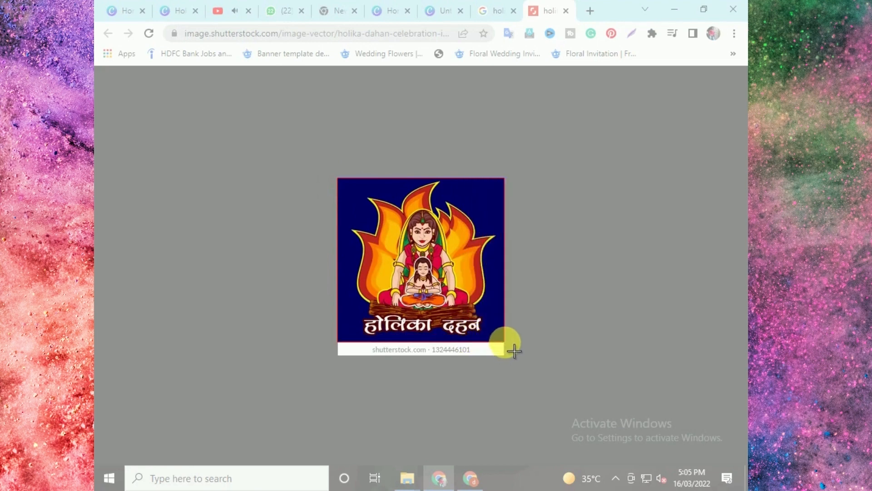
pyautogui.moveTo(514, 350); pyautogui.dragTo(514, 350)
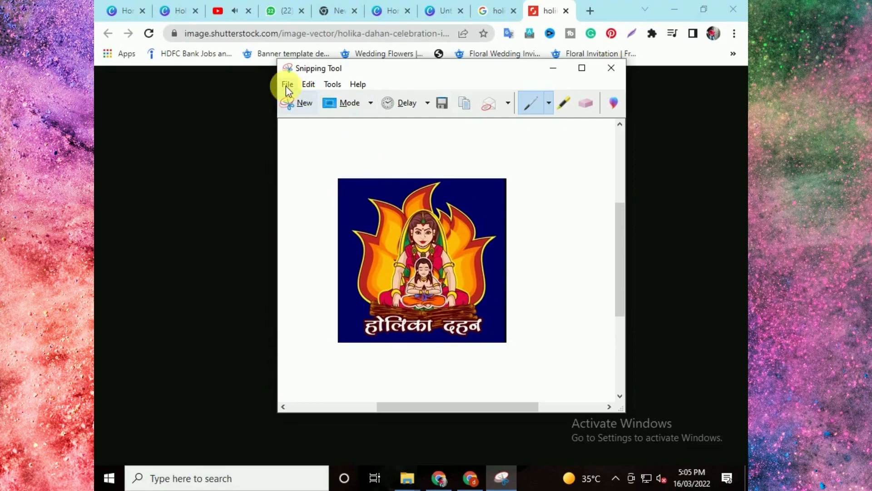
# Step: Save the snip to the Desktop as a JPEG named "Holika dahan vector" and close the Snipping Tool
pyautogui.click(286, 85)
pyautogui.click(314, 119)
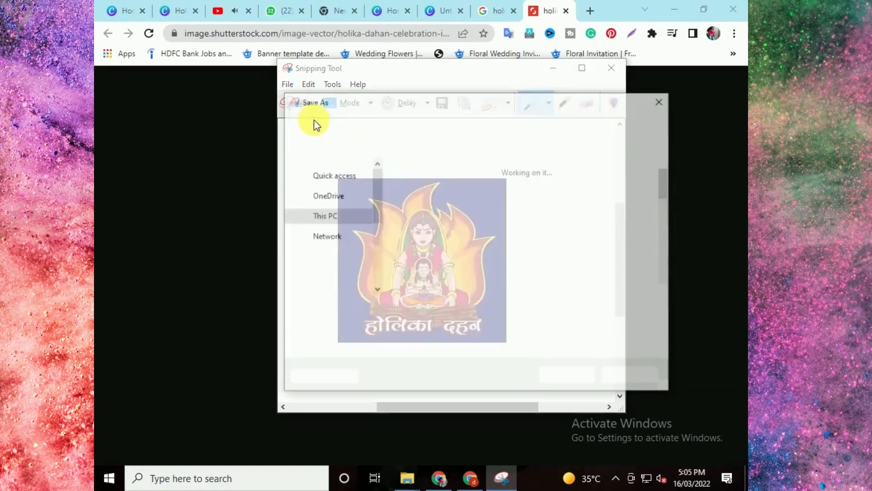
pyautogui.write('H')
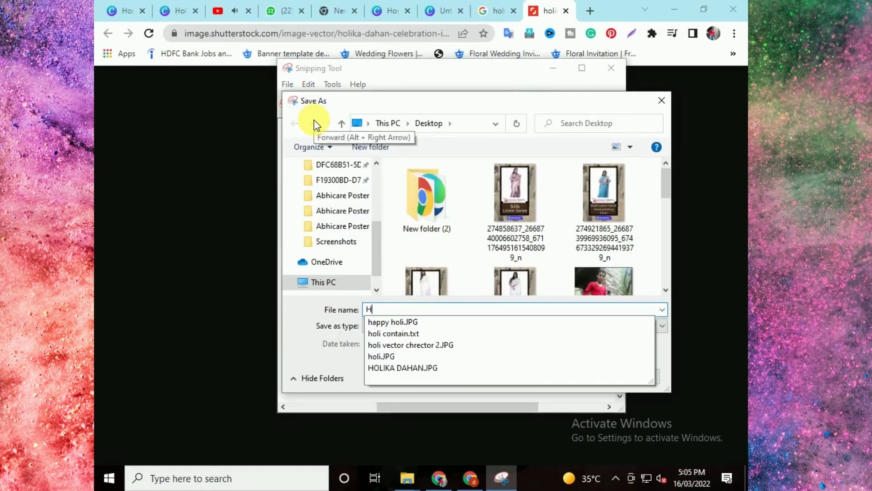
pyautogui.write('o')
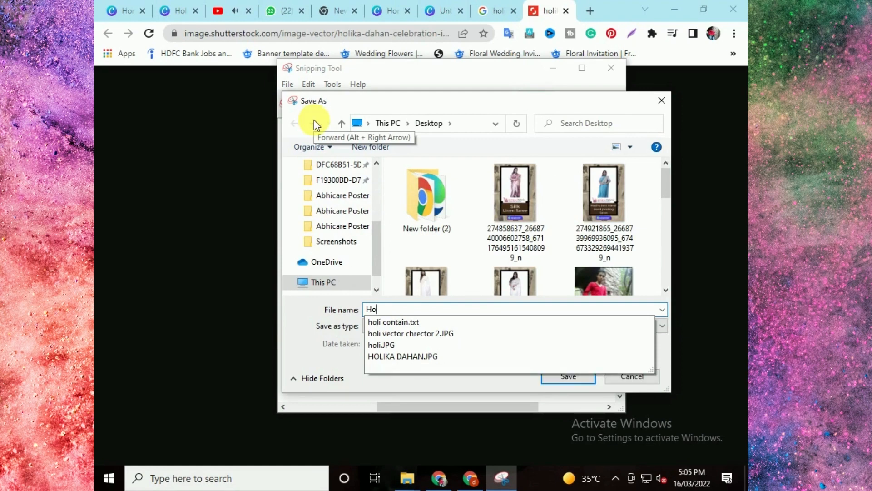
pyautogui.write('lika daha')
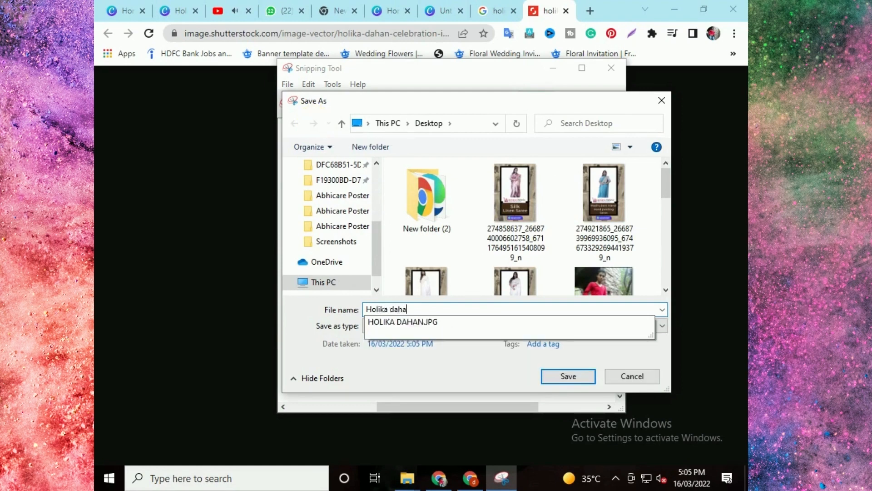
pyautogui.write('n vector')
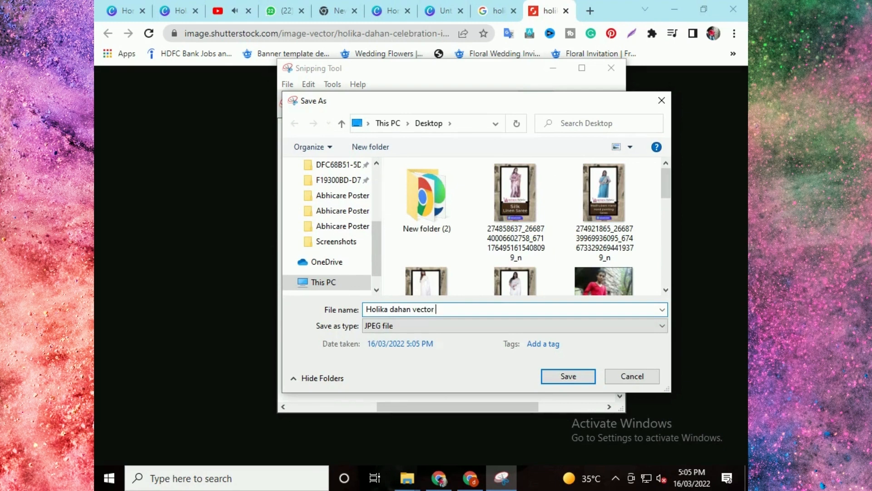
pyautogui.click(563, 379)
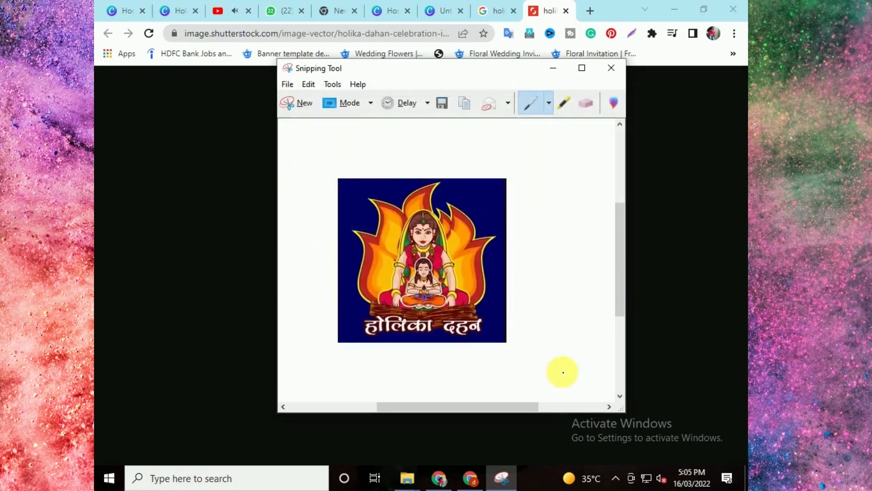
pyautogui.click(611, 67)
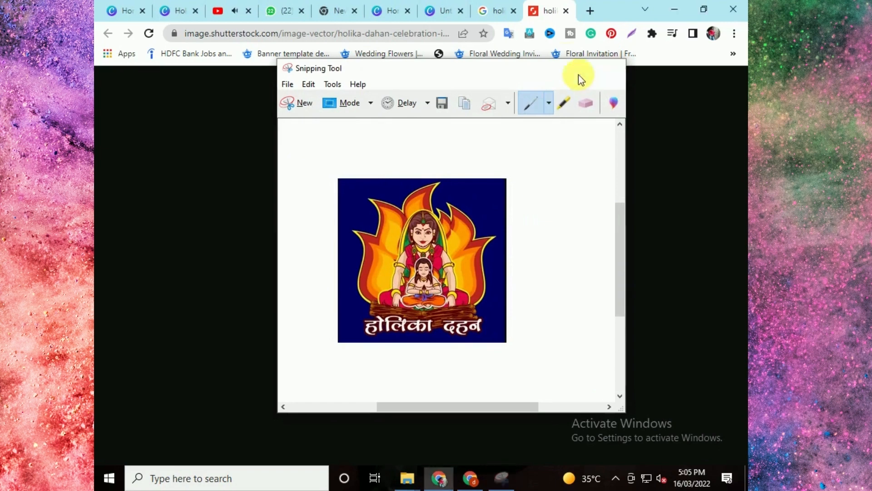
# Step: Close the illustration and image-search tabs, and delete the large faded color splash from the middle of the Canva design
pyautogui.click(565, 10)
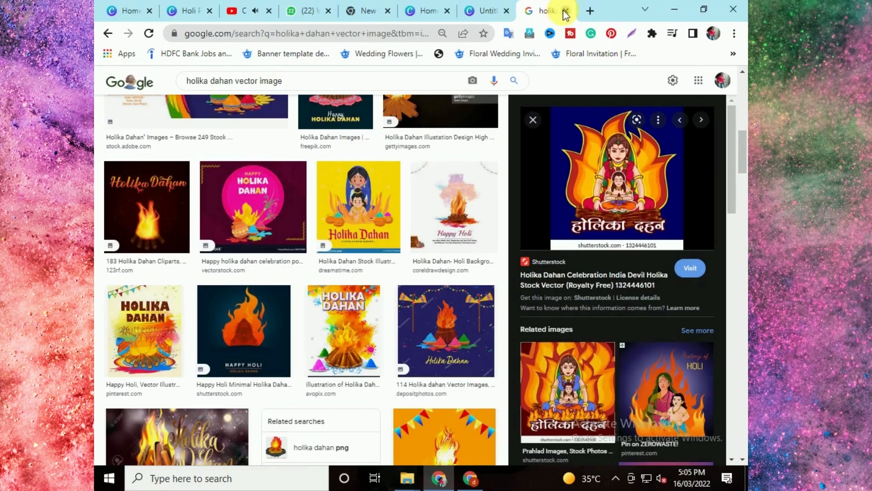
pyautogui.click(565, 12)
pyautogui.click(505, 263)
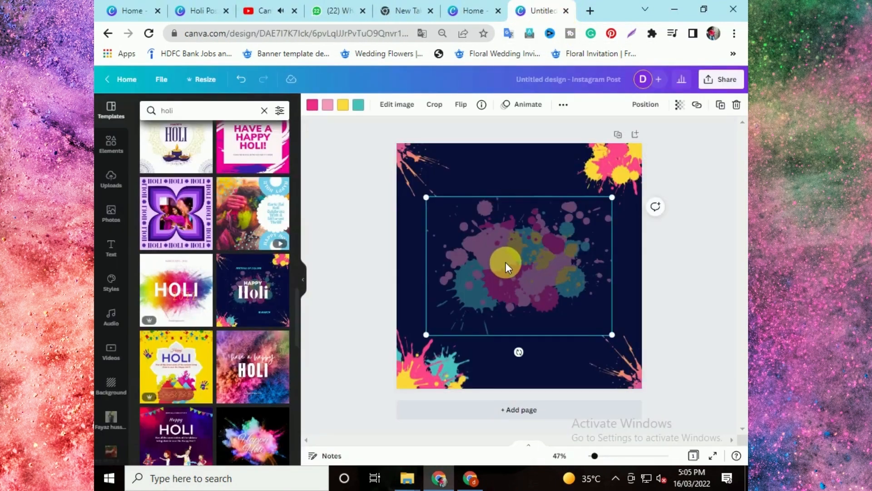
pyautogui.press('Delete')
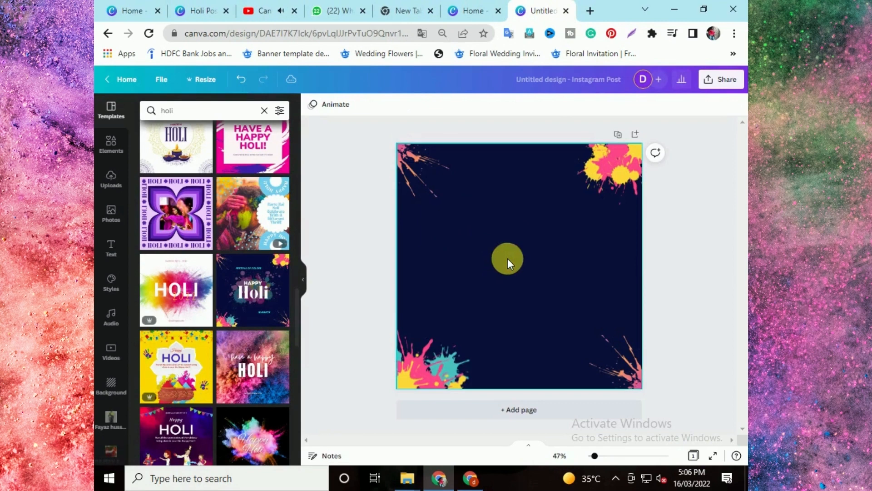
# Step: Upload the "Holika dahan vector" image from the Desktop to the Canva uploads
pyautogui.click(111, 179)
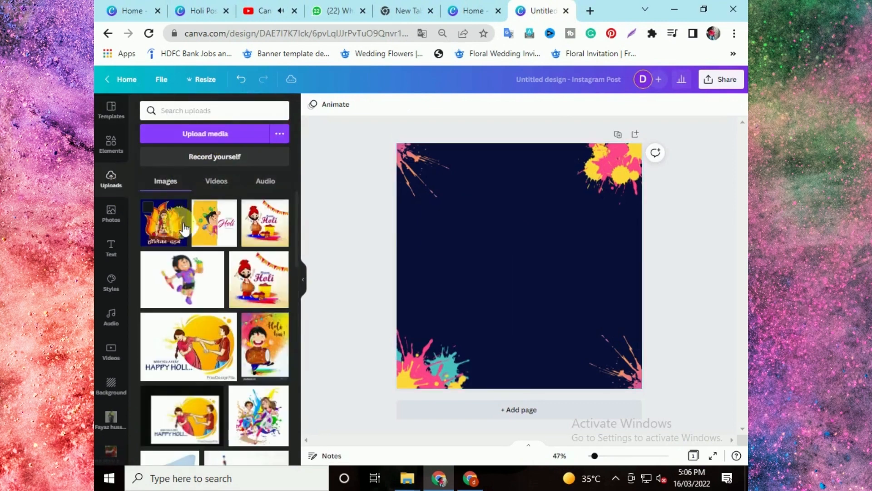
pyautogui.click(204, 137)
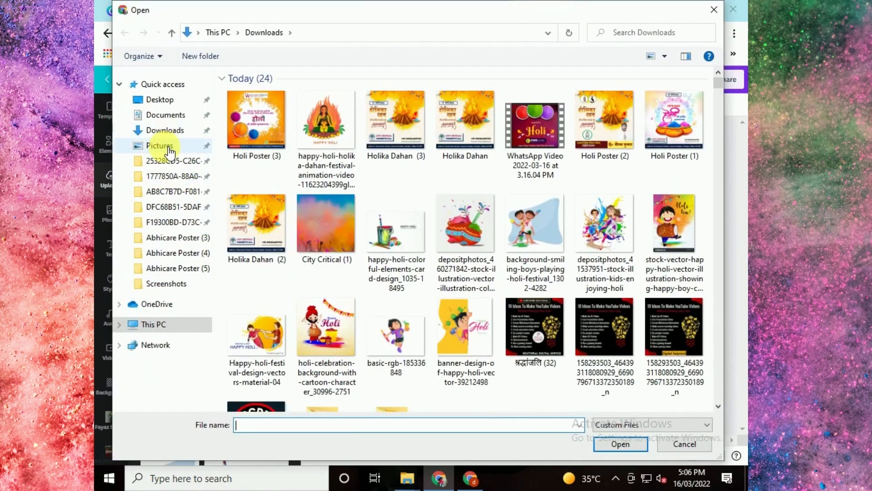
pyautogui.click(159, 99)
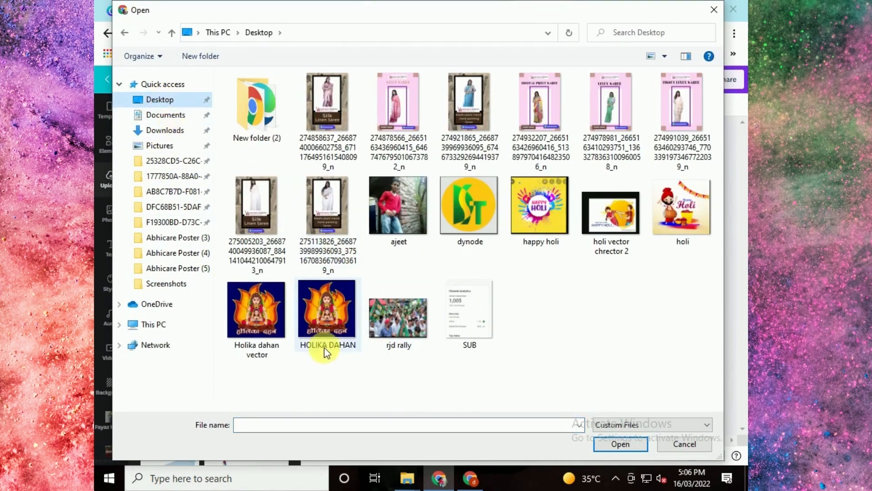
pyautogui.click(253, 343)
pyautogui.click(610, 440)
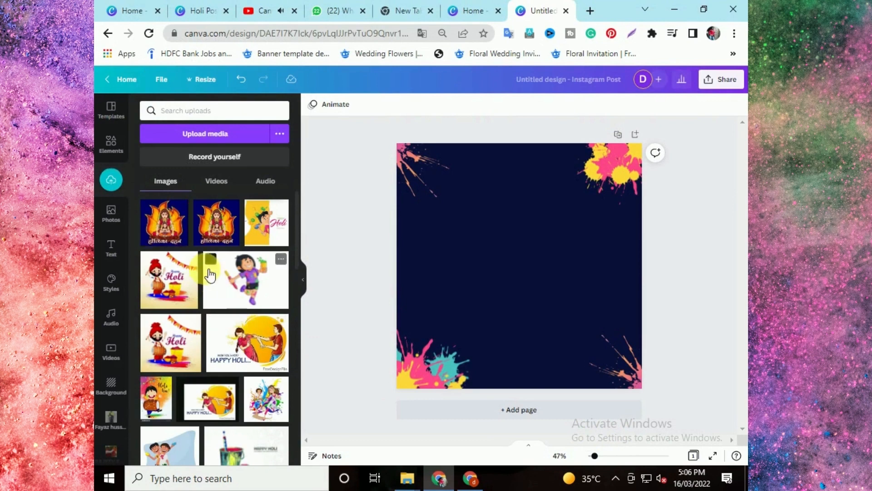
# Step: Add the uploaded Holika Dahan illustration to the page, enlarge it and position it around the middle
pyautogui.click(164, 222)
pyautogui.moveTo(542, 299); pyautogui.dragTo(534, 288)
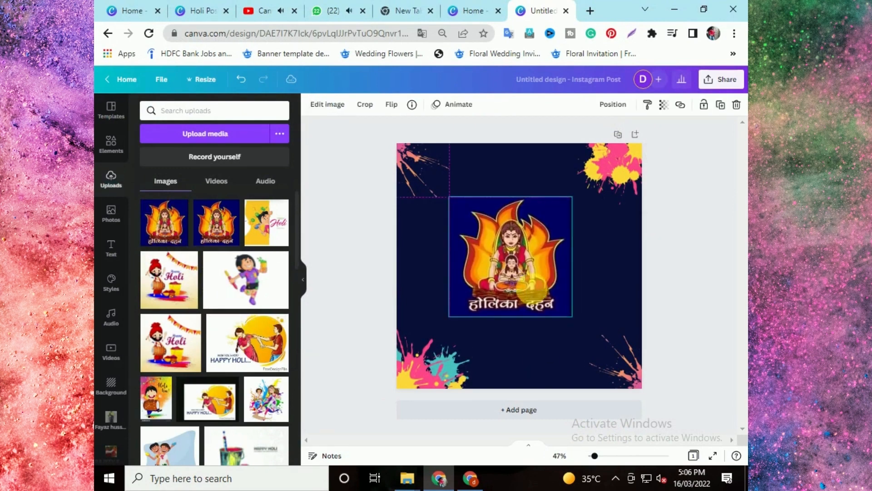
pyautogui.moveTo(571, 318); pyautogui.dragTo(609, 353)
pyautogui.moveTo(555, 297); pyautogui.dragTo(544, 287)
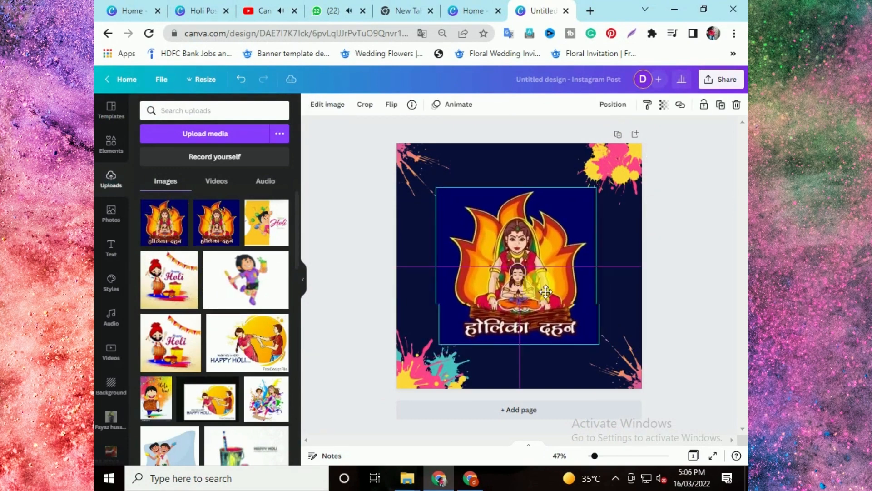
pyautogui.moveTo(594, 345); pyautogui.dragTo(609, 356)
pyautogui.moveTo(557, 318); pyautogui.dragTo(547, 299)
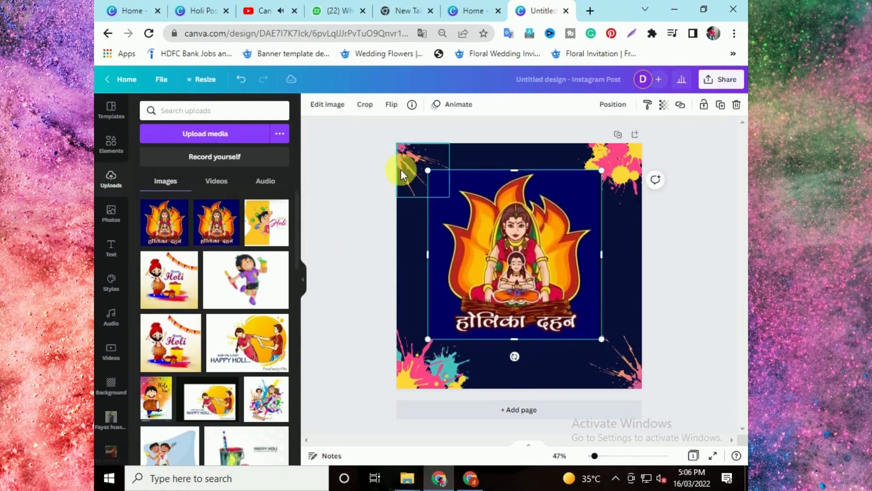
# Step: Remove the illustration's blue background with Background Remover and enlarge the cutout slightly around the middle of the page
pyautogui.click(324, 105)
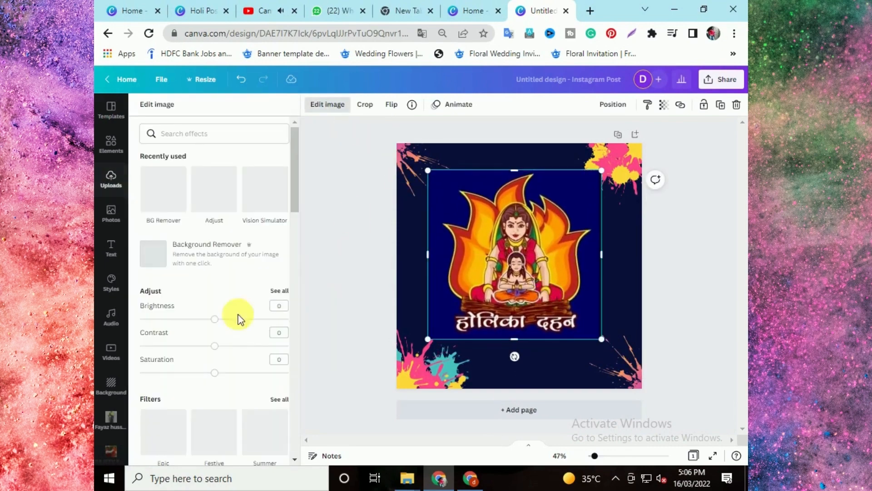
pyautogui.click(173, 188)
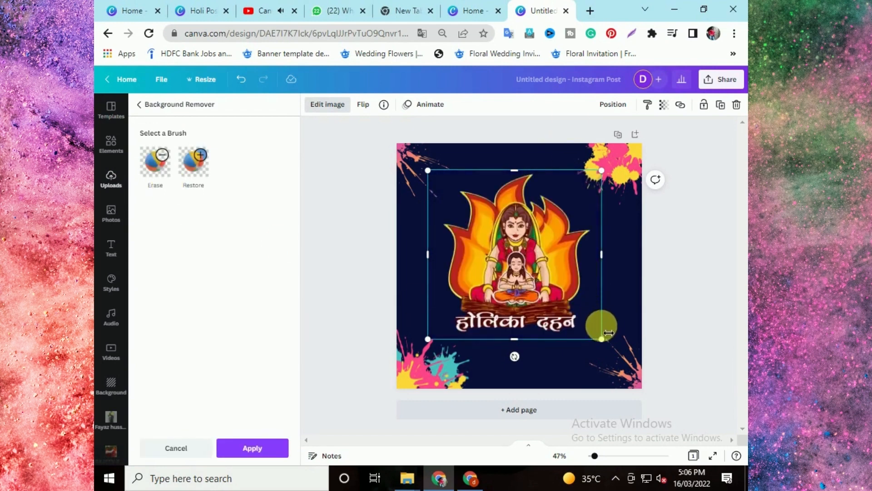
pyautogui.moveTo(603, 344); pyautogui.dragTo(631, 348)
pyautogui.moveTo(574, 284); pyautogui.dragTo(562, 274)
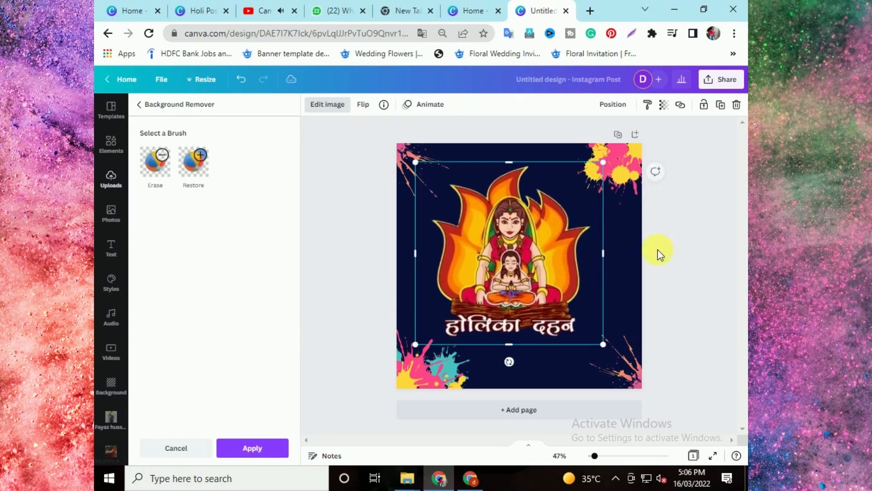
pyautogui.click(682, 212)
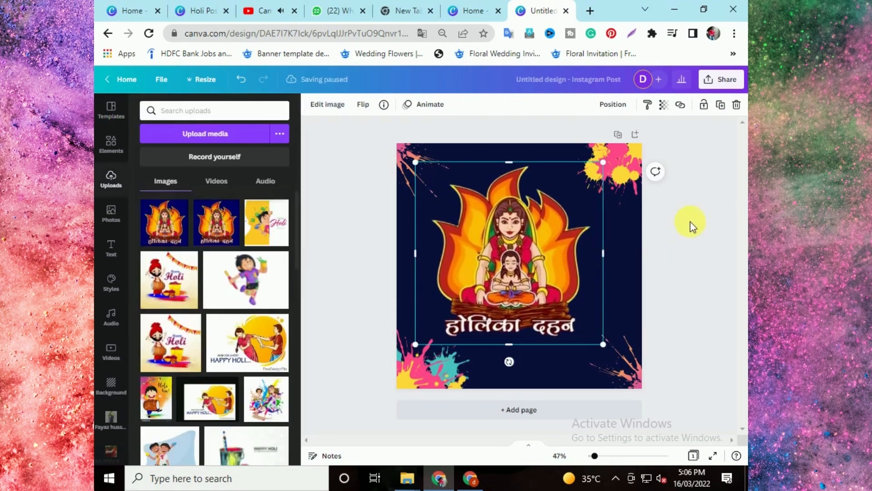
# Step: Search Google for "hindi typing" in a new browser tab and open the Easy Hindi Typing website
pyautogui.click(591, 9)
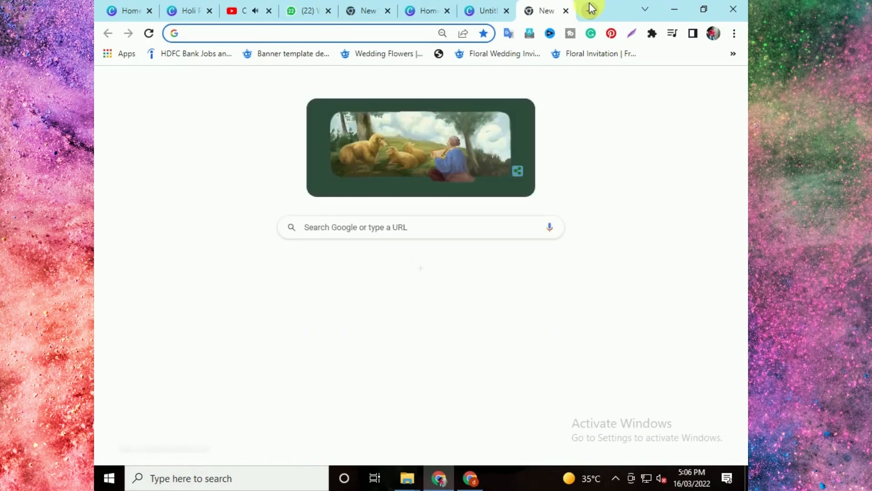
pyautogui.write('hi')
pyautogui.press('Return')
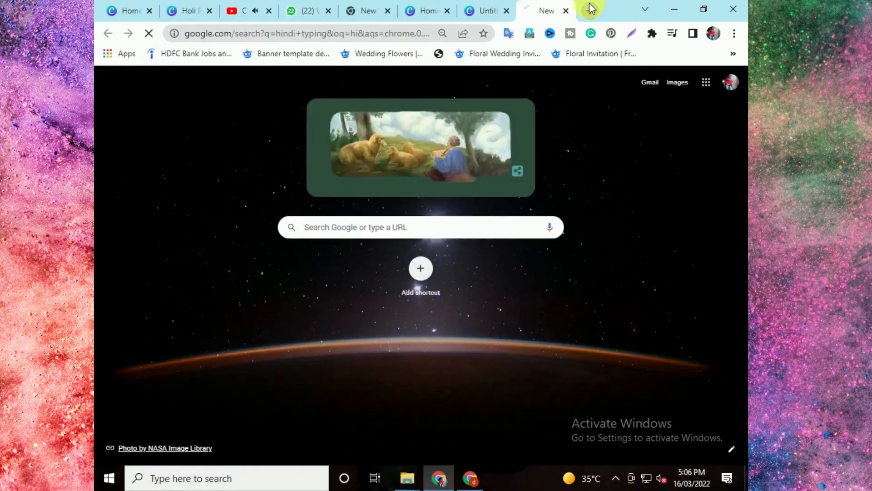
pyautogui.click(226, 167)
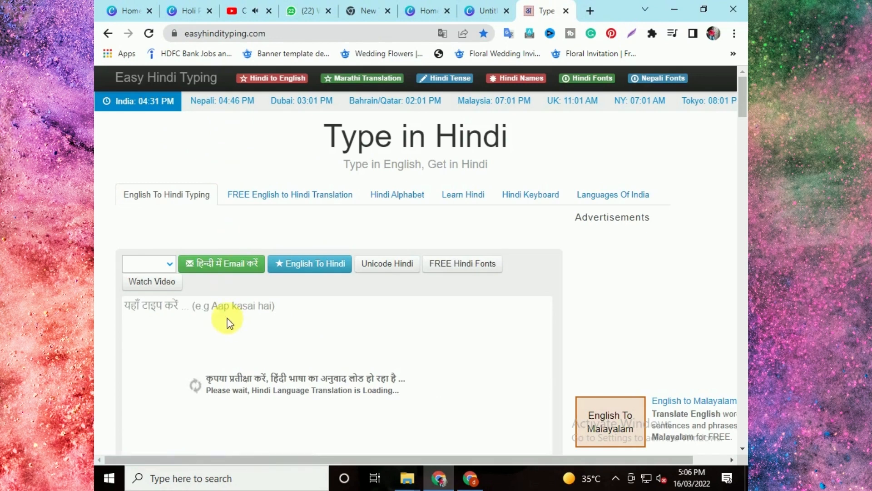
# Step: Write the Hindi greeting "होलिका दहन की हार्दिक शुभकामनएं" in the Easy Hindi Typing box and copy it
pyautogui.click(229, 320)
pyautogui.write('होलिका दहन की हार्दिक शुभकामनये')
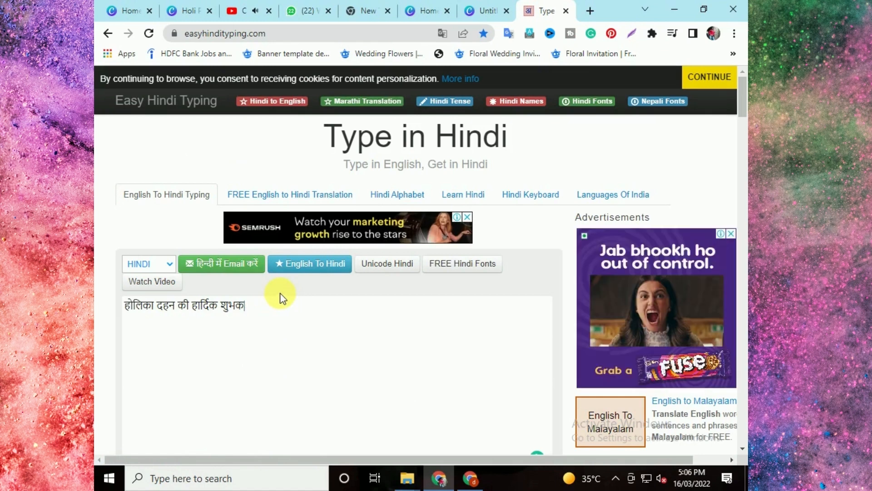
pyautogui.write('hubhka')
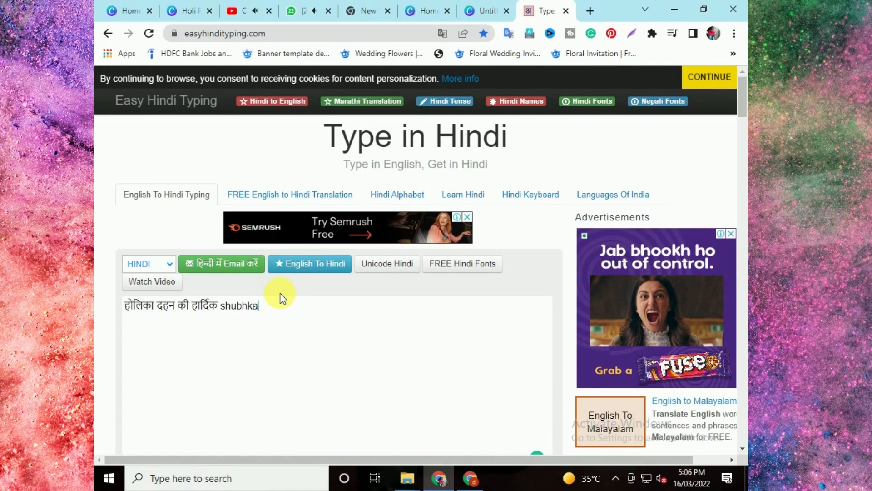
pyautogui.write('mny')
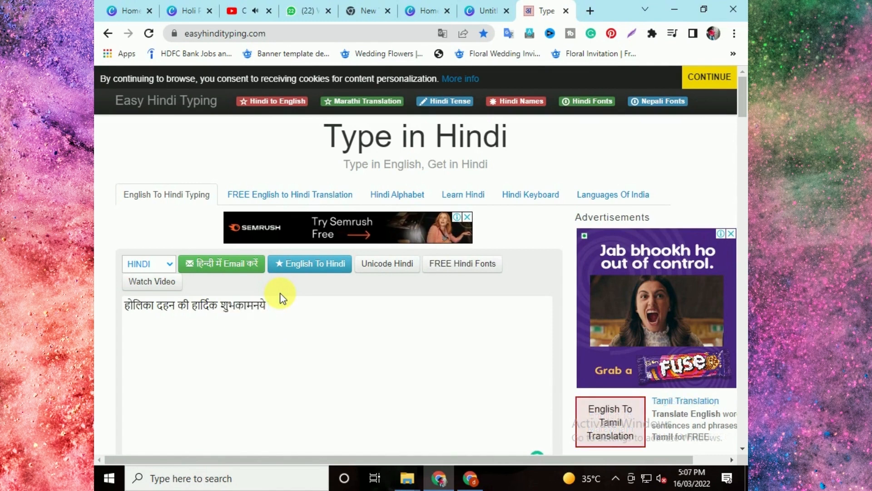
pyautogui.press('BackSpace')
pyautogui.click(268, 353)
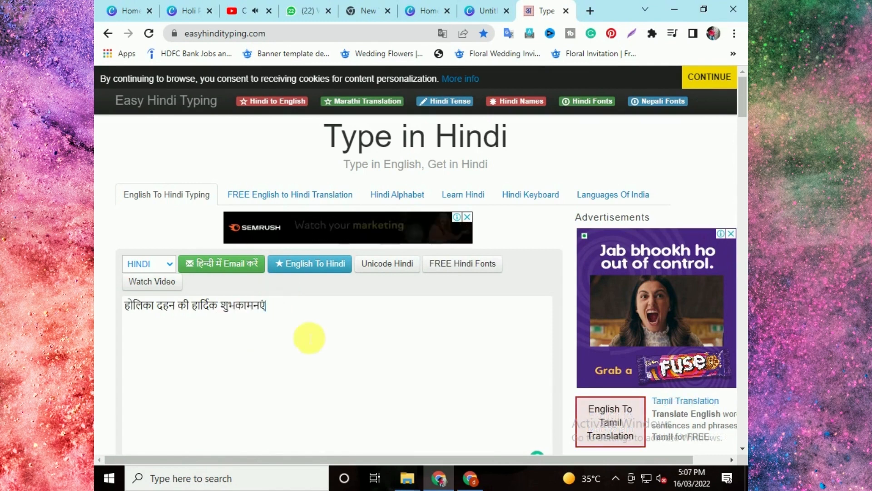
pyautogui.hotkey('ctrl', 'a')
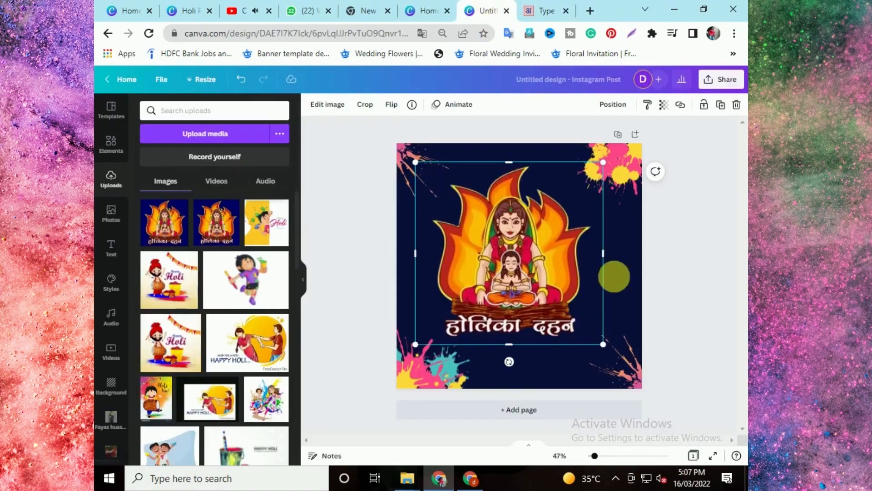
# Step: In the Canva design, nudge the illustration up and paste the copied Hindi greeting as text below it
pyautogui.moveTo(541, 250); pyautogui.dragTo(545, 246)
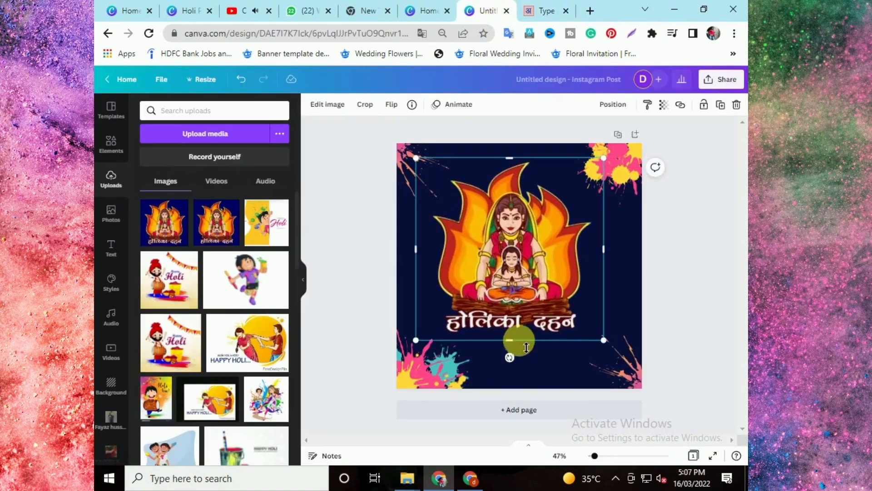
pyautogui.click(518, 370)
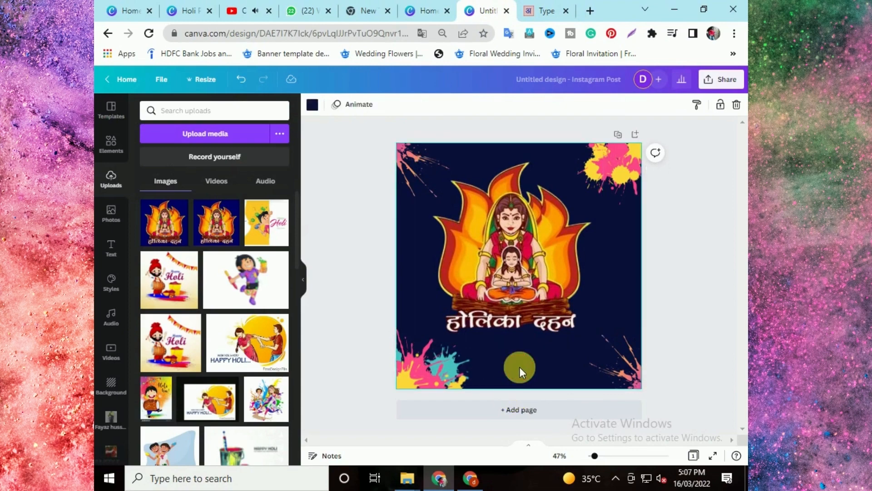
pyautogui.write('होलिका दहन की हार्दिक शुभकामनाएं')
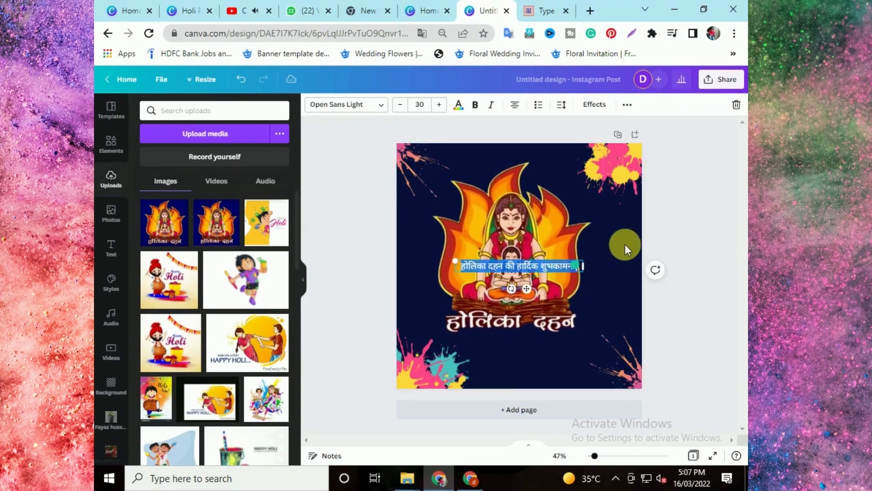
pyautogui.click(625, 244)
pyautogui.moveTo(487, 266); pyautogui.dragTo(491, 348)
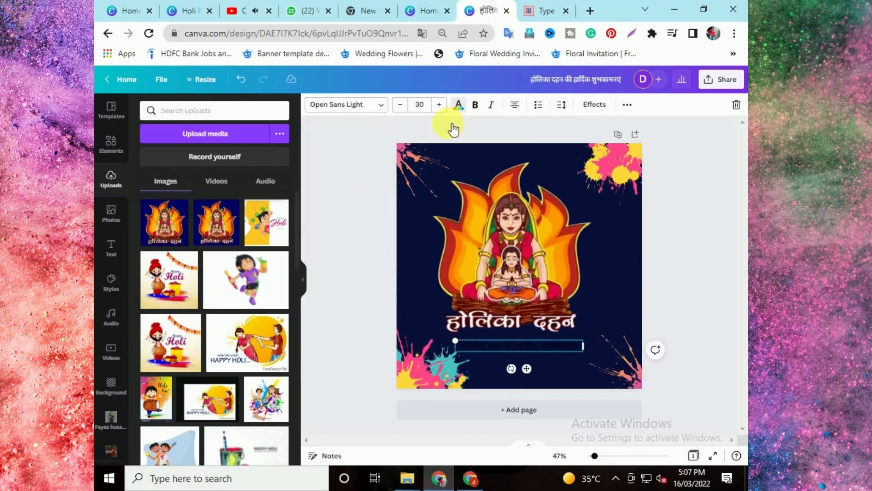
# Step: Colour the Hindi greeting white and enlarge it to a font size of about 53.7
pyautogui.click(458, 104)
pyautogui.click(286, 326)
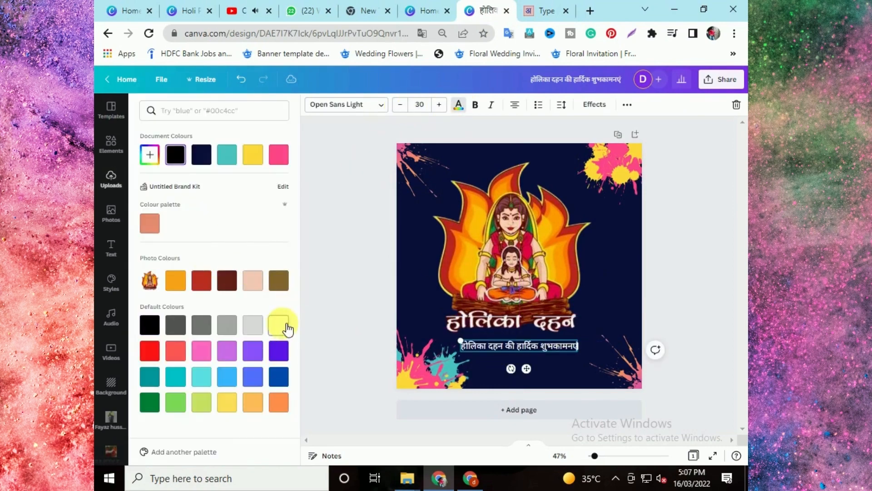
pyautogui.moveTo(461, 352); pyautogui.dragTo(376, 393)
# Step: Delete the words "होलिका दहन" from the start of the greeting, keeping "की हार्दिक शुभकामनएं"
pyautogui.click(443, 353)
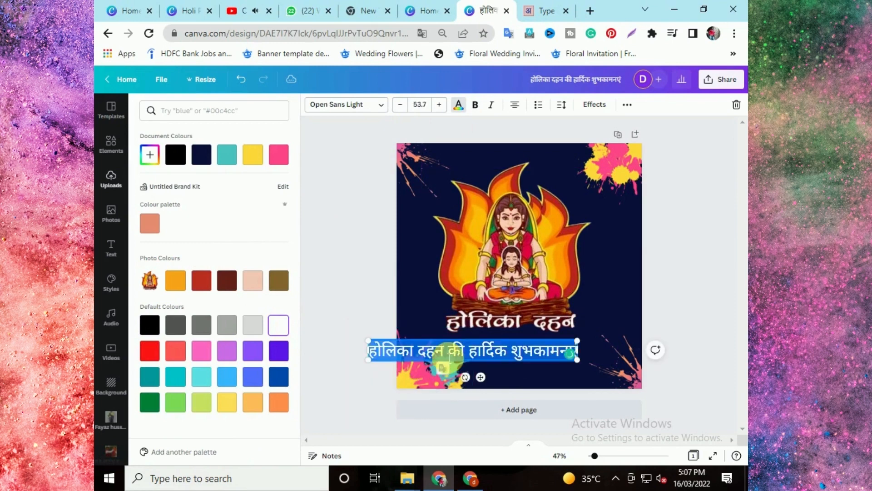
pyautogui.moveTo(447, 351); pyautogui.dragTo(366, 354)
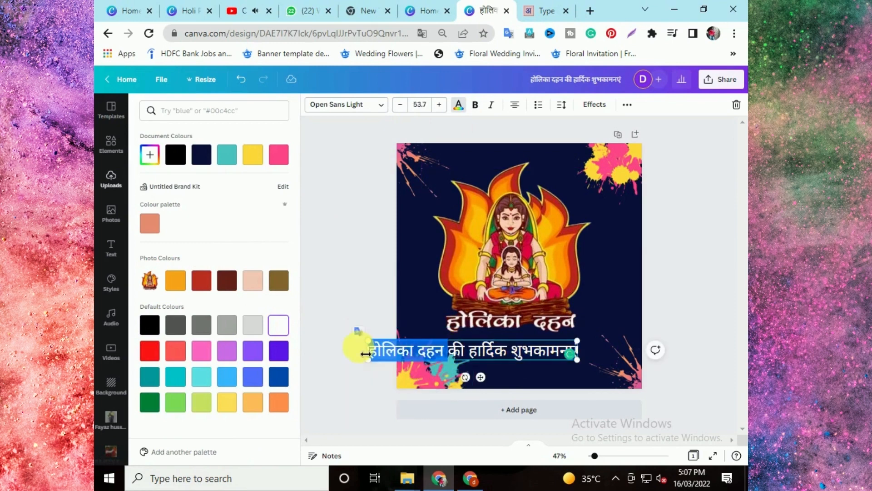
pyautogui.press('BackSpace')
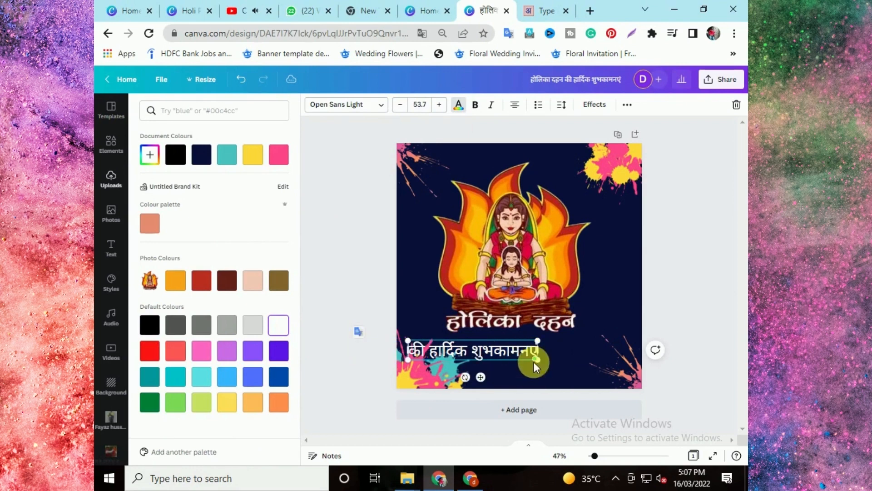
pyautogui.click(624, 268)
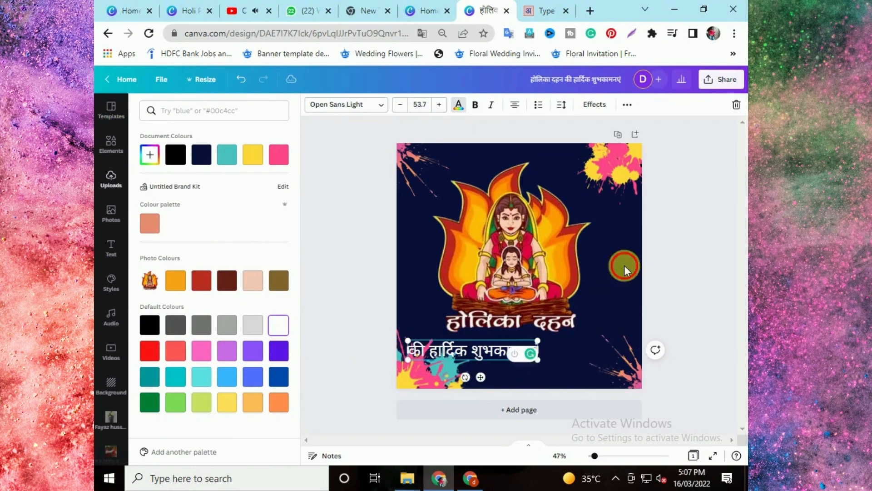
# Step: Enlarge the shortened greeting to a font size of about 85.8 so it spans most of the page width
pyautogui.click(483, 355)
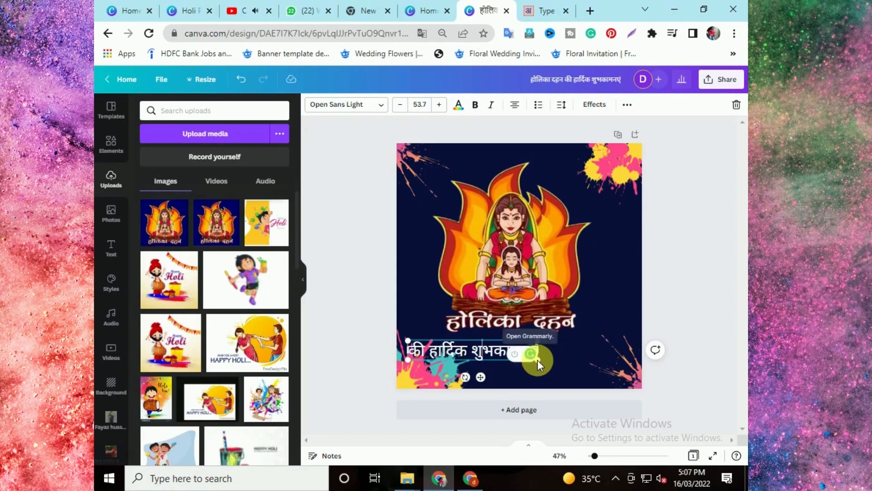
pyautogui.click(597, 318)
pyautogui.click(513, 356)
pyautogui.moveTo(550, 367)
pyautogui.mouseDown()
pyautogui.moveTo(623, 359)
pyautogui.moveTo(541, 365)
pyautogui.mouseUp()
# Step: Shrink the Holika Dahan illustration slightly and reposition it above the greeting line
pyautogui.moveTo(508, 285); pyautogui.dragTo(515, 280)
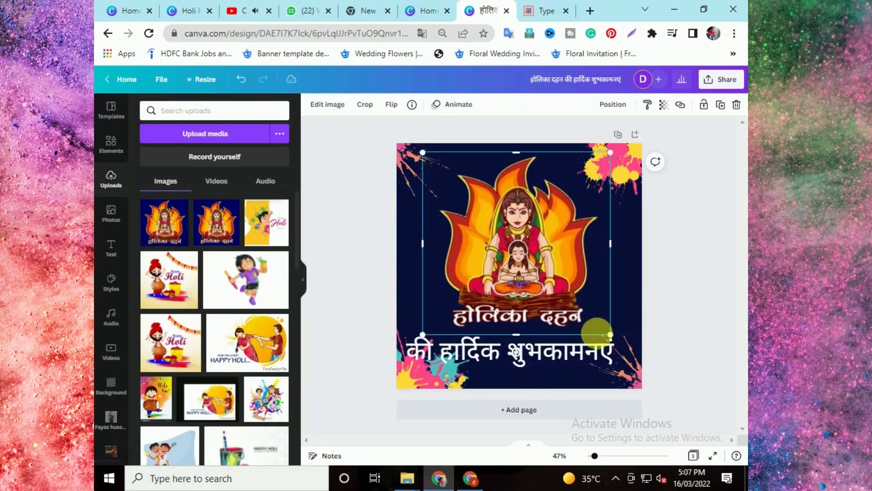
pyautogui.moveTo(611, 335); pyautogui.dragTo(594, 319)
pyautogui.moveTo(485, 248); pyautogui.dragTo(490, 257)
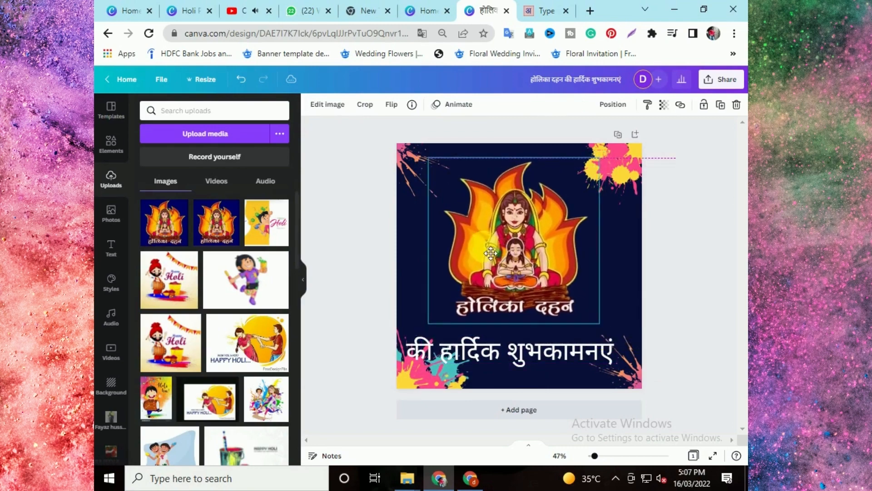
# Step: Fit the greeting line just under the illustration at a font size of about 81.2 and shift the page's lower-left paint splash slightly outward
pyautogui.moveTo(522, 352); pyautogui.dragTo(534, 338)
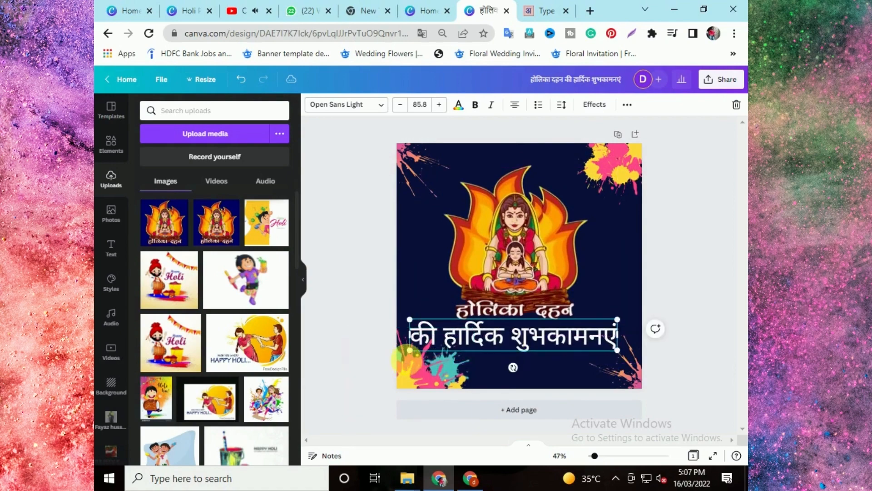
pyautogui.moveTo(411, 351); pyautogui.dragTo(426, 362)
pyautogui.click(421, 391)
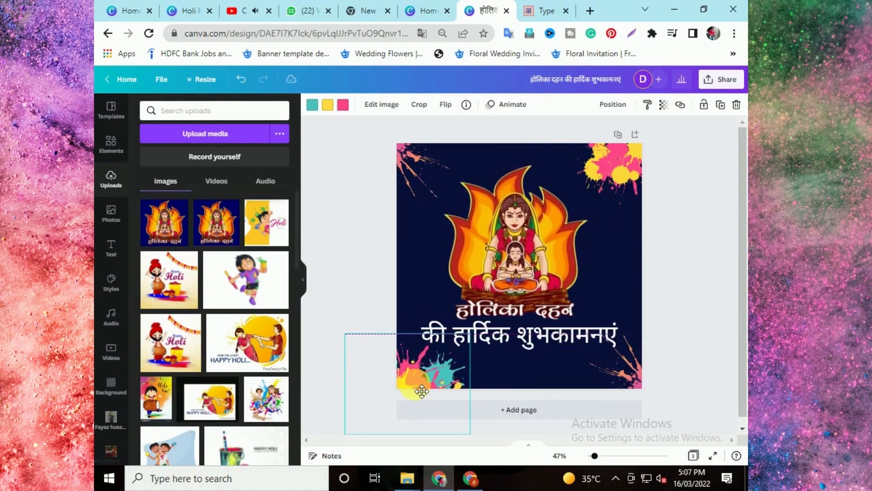
pyautogui.click(564, 338)
pyautogui.moveTo(567, 345); pyautogui.dragTo(566, 351)
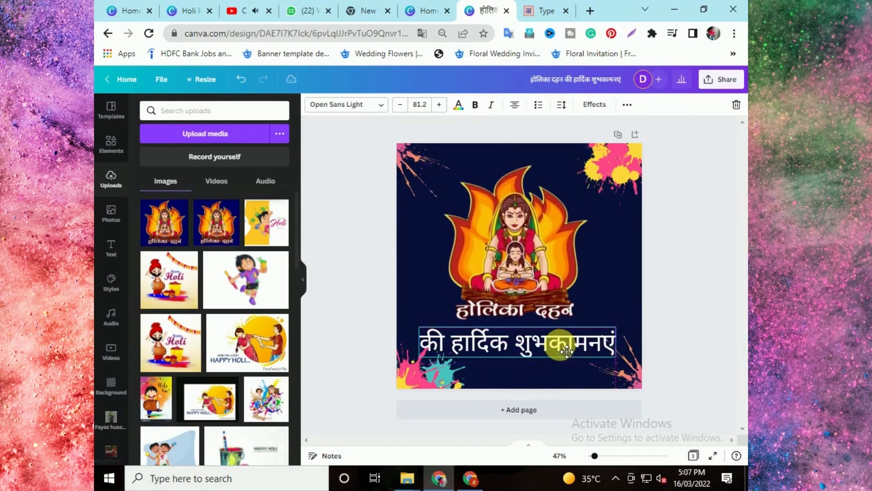
# Step: Enlarge the Holika Dahan illustration slightly and centre it horizontally on the page above the greeting
pyautogui.click(574, 212)
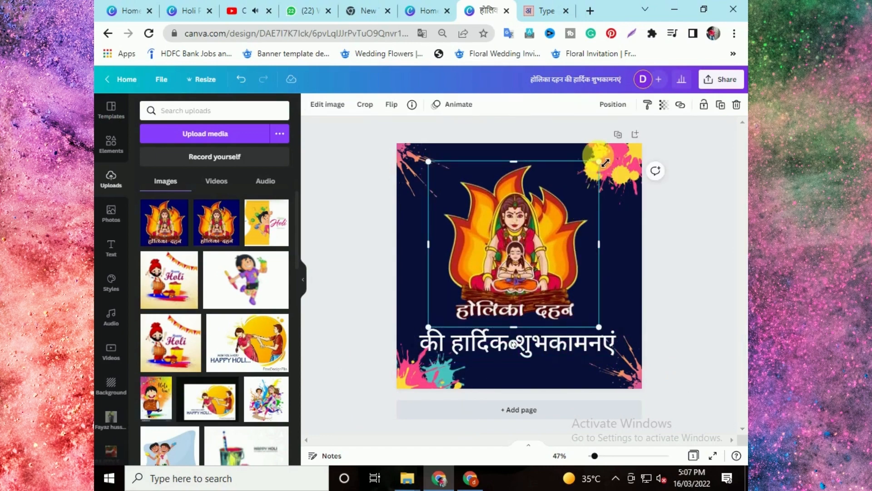
pyautogui.moveTo(605, 163); pyautogui.dragTo(611, 157)
pyautogui.moveTo(555, 228); pyautogui.dragTo(561, 237)
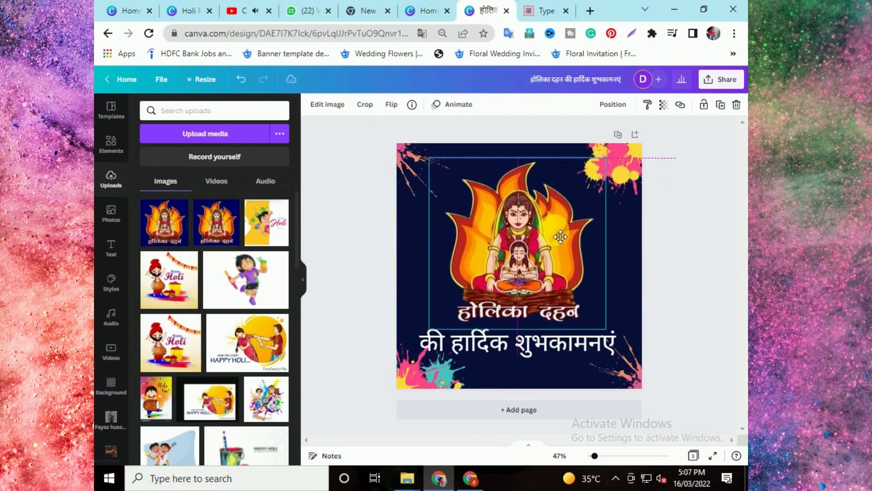
# Step: Lower the greeting line slightly and move the page's lower-left paint splash a little further into the corner
pyautogui.click(536, 360)
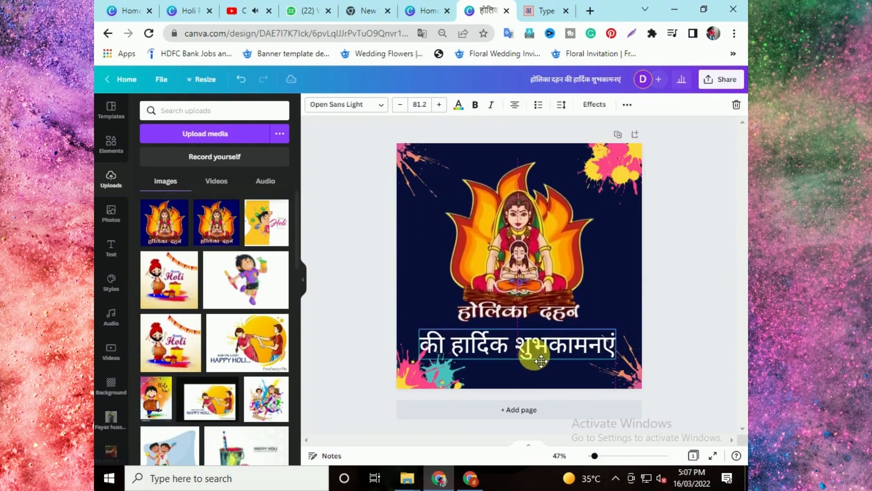
pyautogui.click(428, 387)
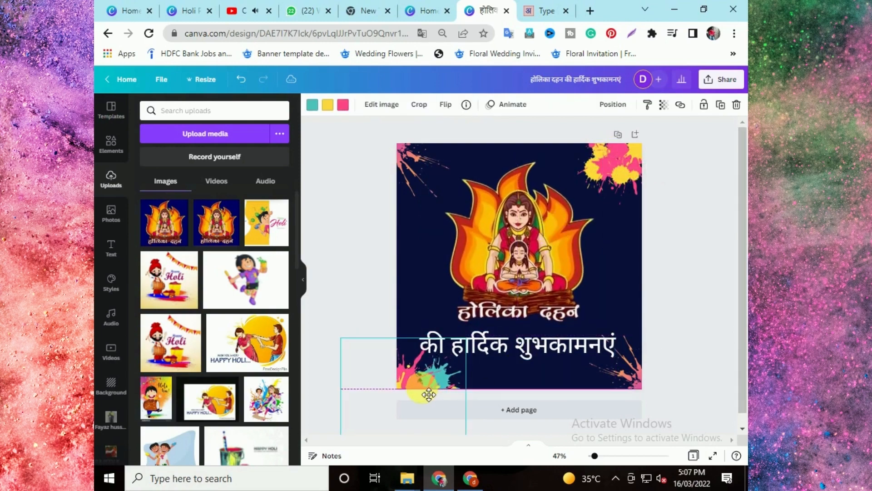